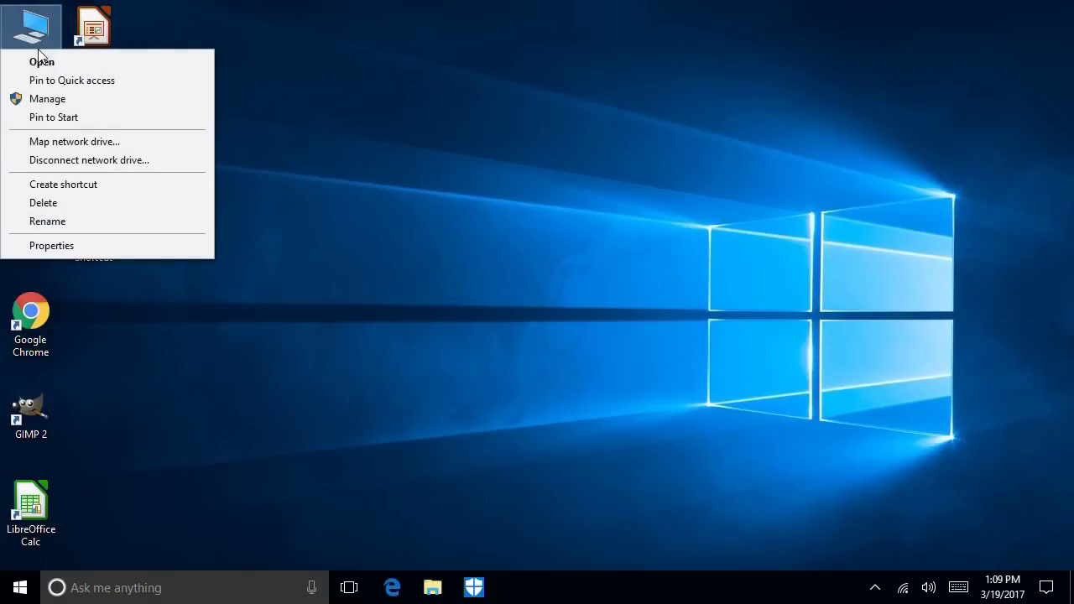
# - Open the system properties of This PC to check the computer's specifications
pyautogui.click(78, 248)
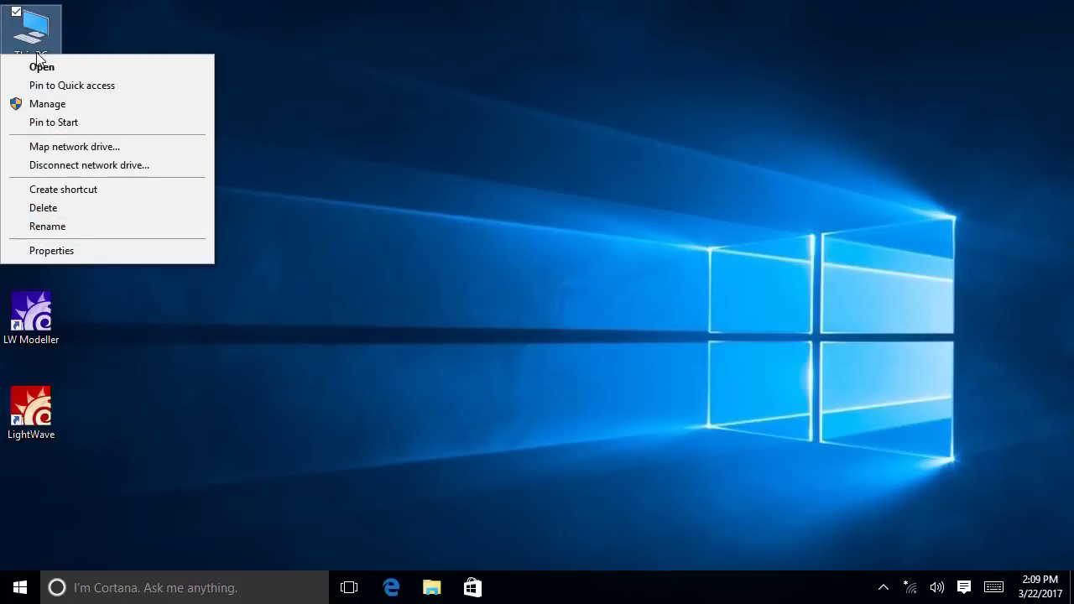
pyautogui.click(80, 250)
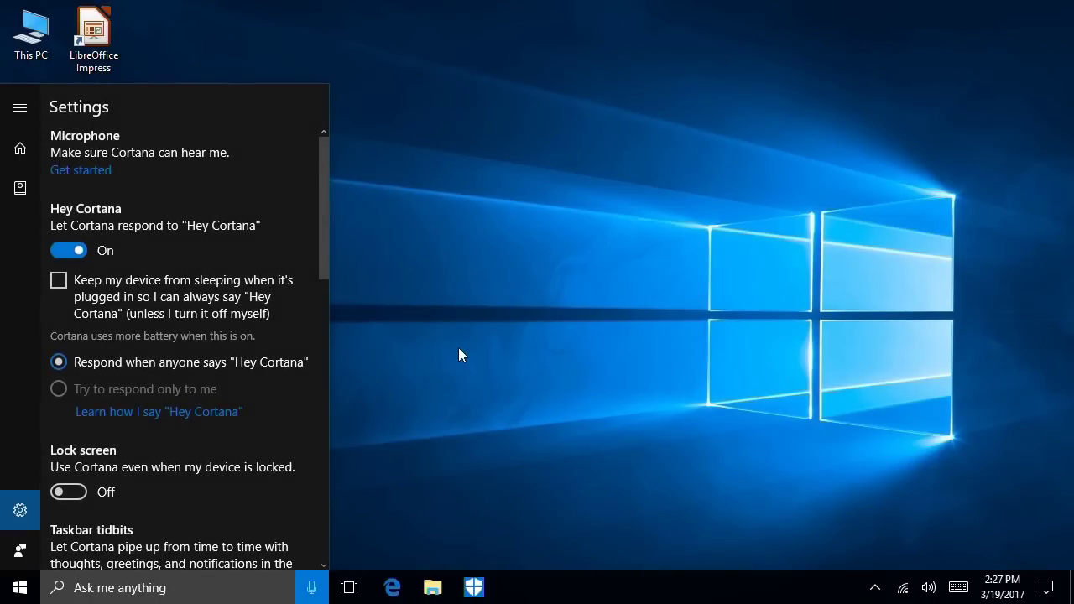
# - Toggle the "Hey Cortana" voice response setting and close Cortana's settings
pyautogui.click(76, 251)
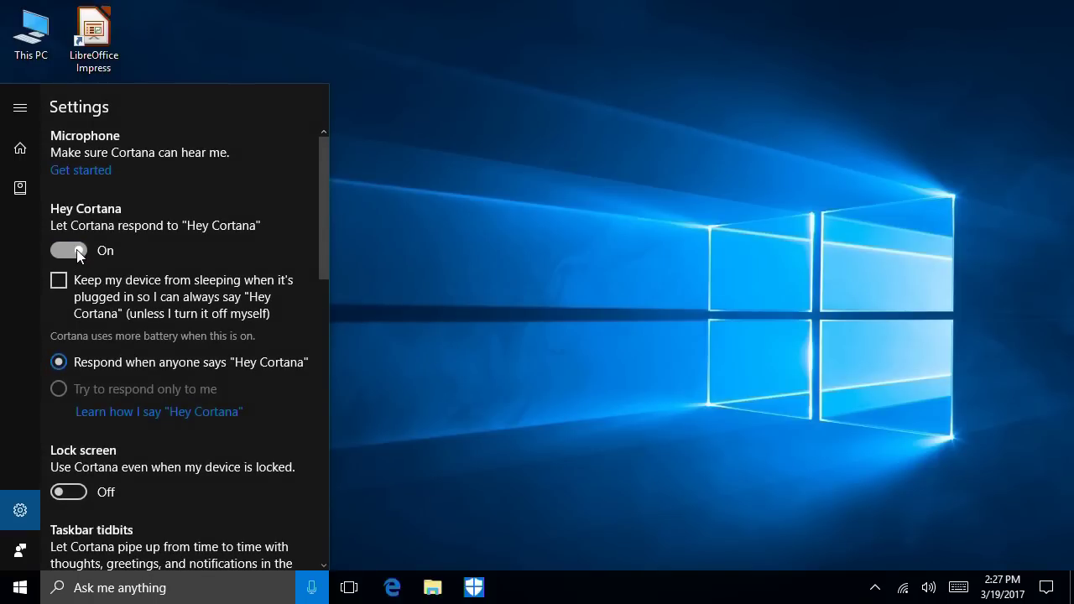
pyautogui.click(433, 323)
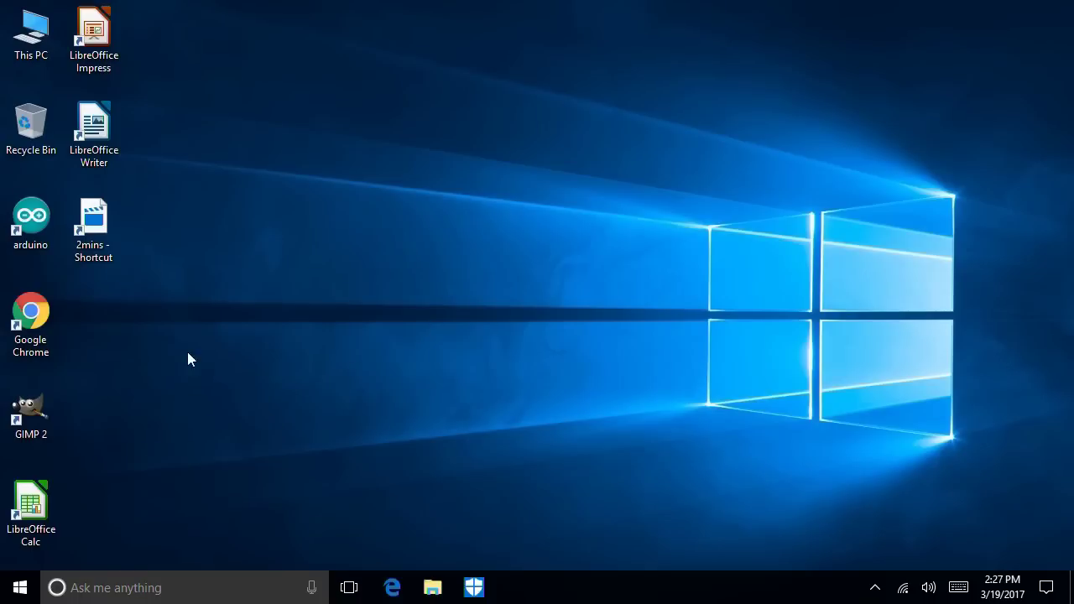
# - In Google Chrome, open the EC_Video_Manager bookmark and examine the YouTube channel's Realtime analytics charts and per-video views
pyautogui.doubleClick(37, 331)
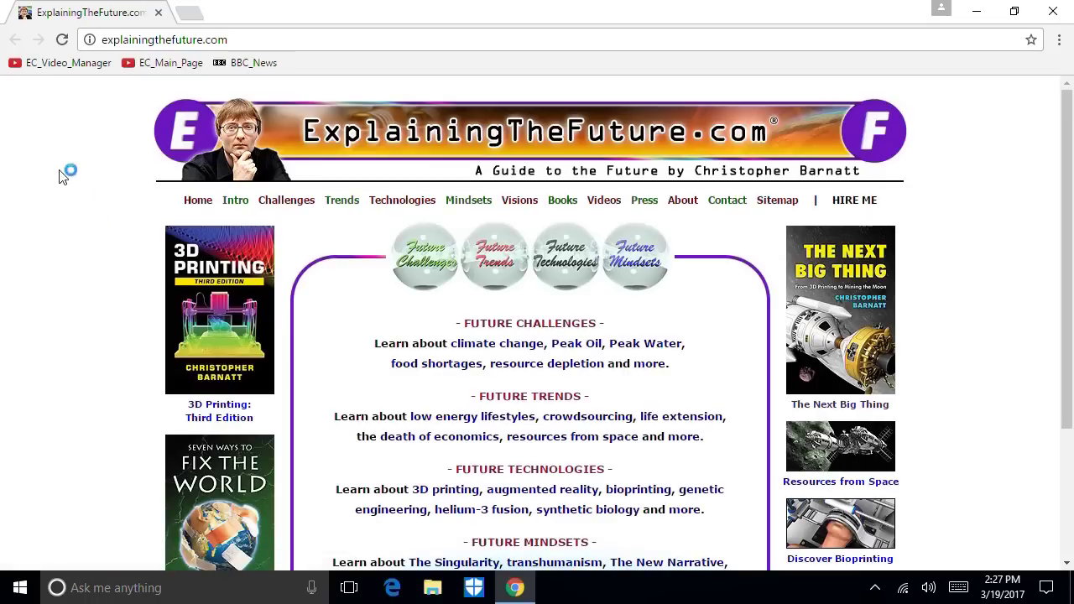
pyautogui.click(69, 67)
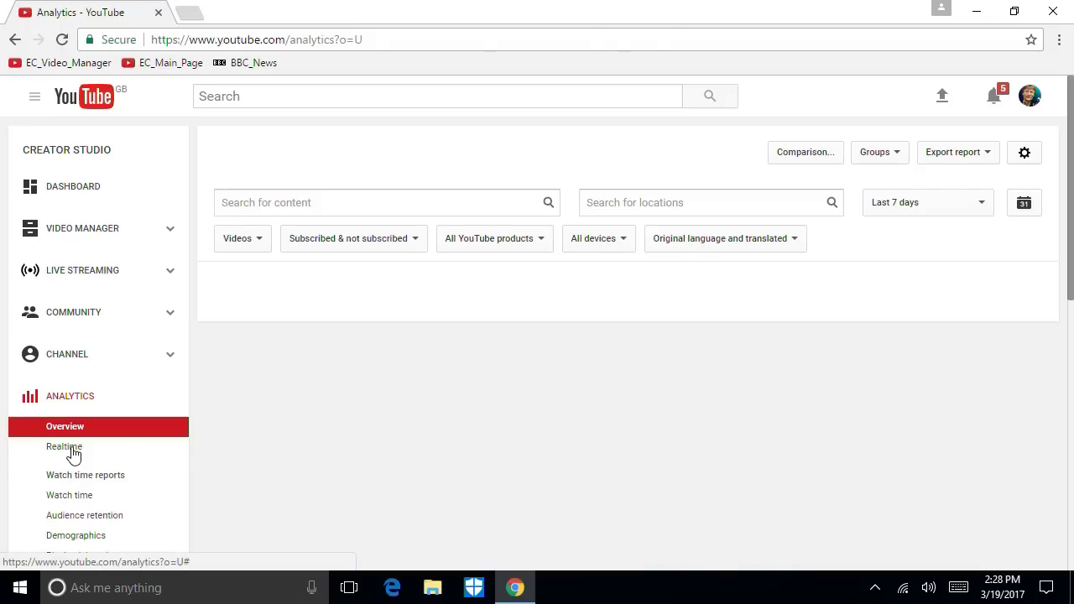
pyautogui.click(73, 453)
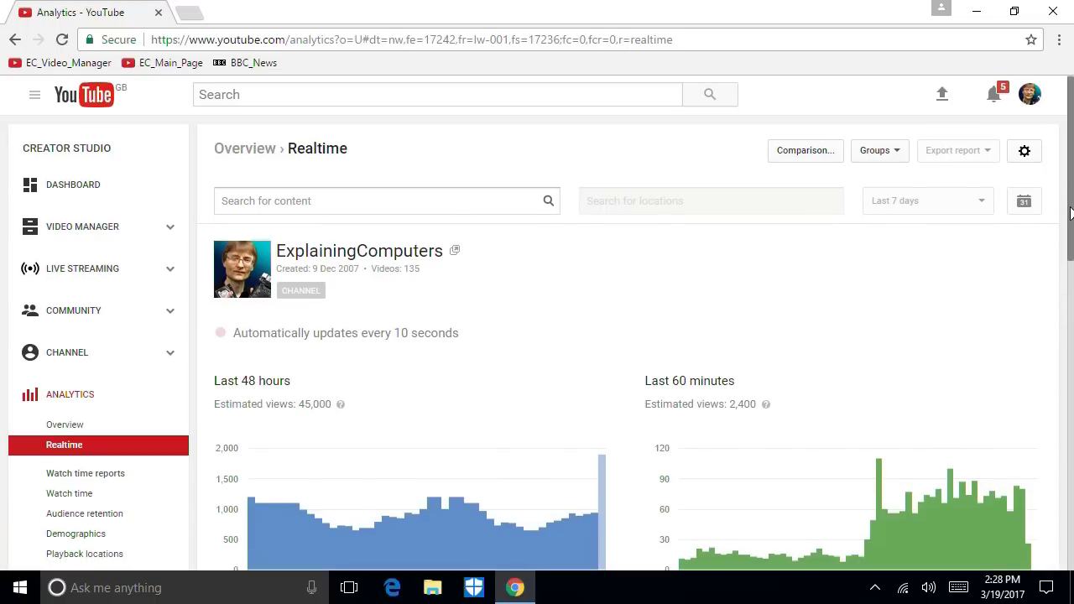
pyautogui.moveTo(1069, 196); pyautogui.dragTo(1069, 252)
pyautogui.scroll(-1, 1069, 265)
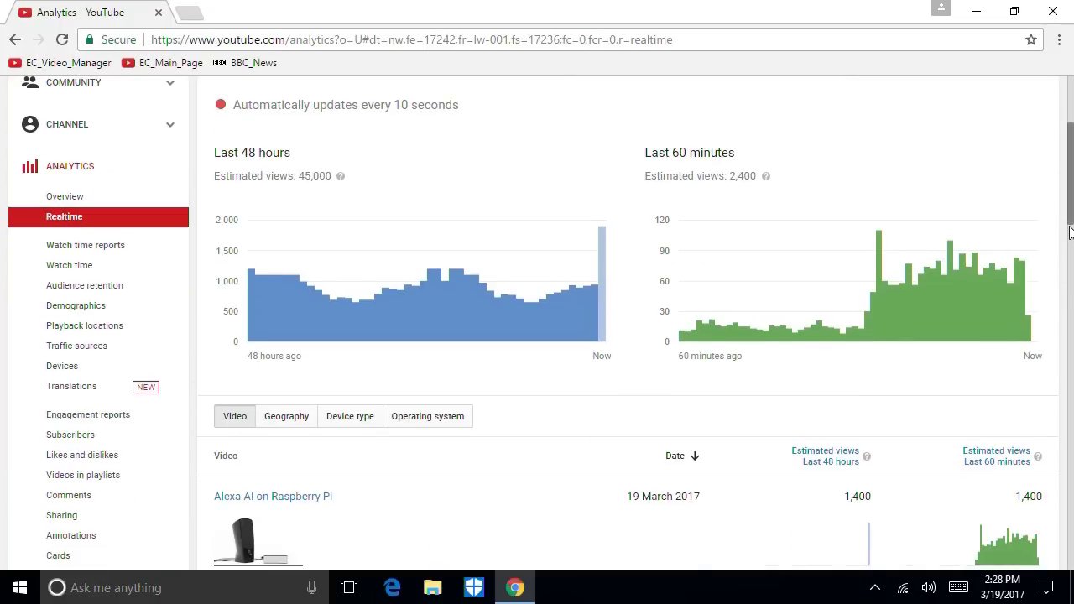
pyautogui.moveTo(1070, 215); pyautogui.dragTo(1072, 236)
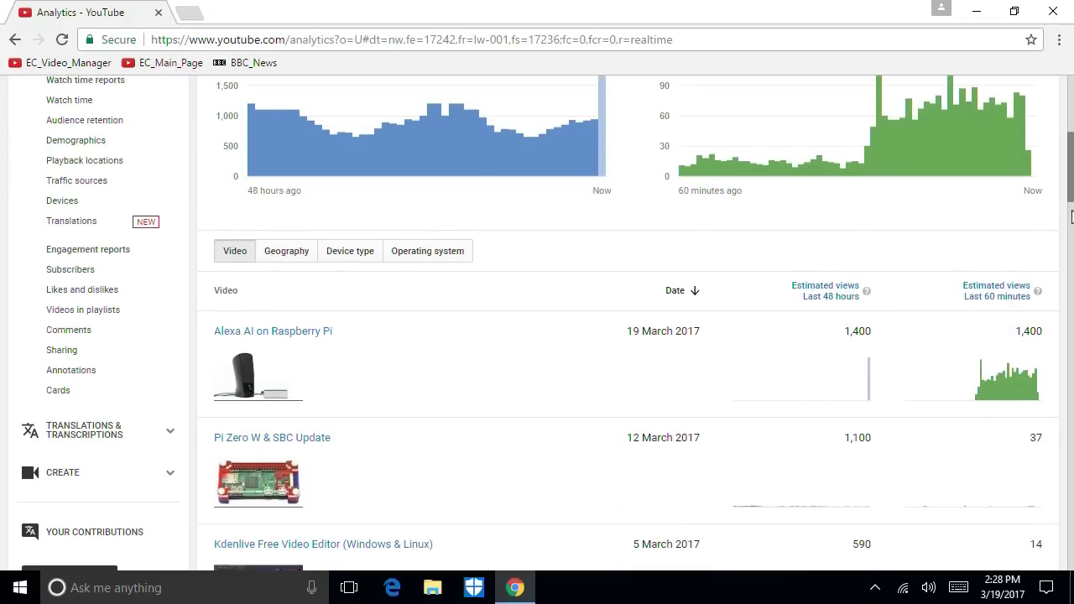
pyautogui.moveTo(1071, 168); pyautogui.dragTo(1072, 122)
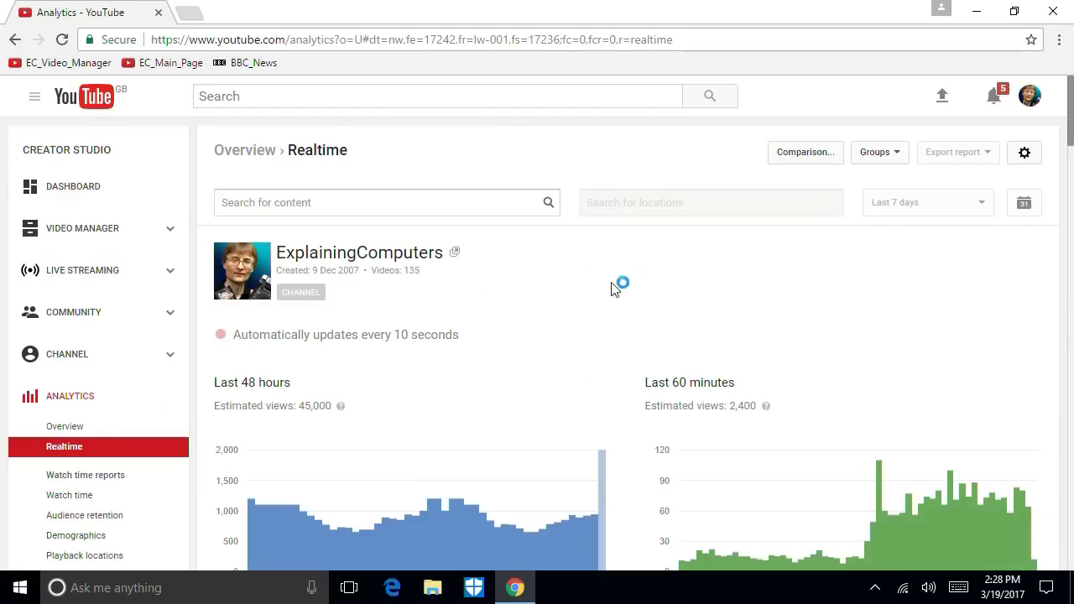
# - Open the channel's Community comments and look through the published comments
pyautogui.click(87, 314)
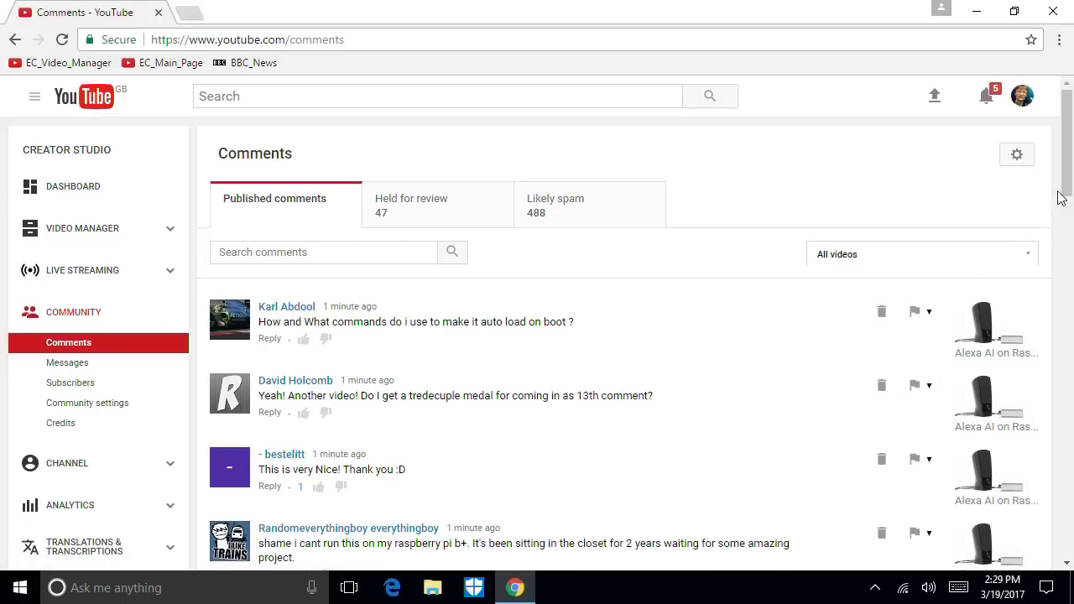
pyautogui.moveTo(1069, 179); pyautogui.dragTo(1069, 145)
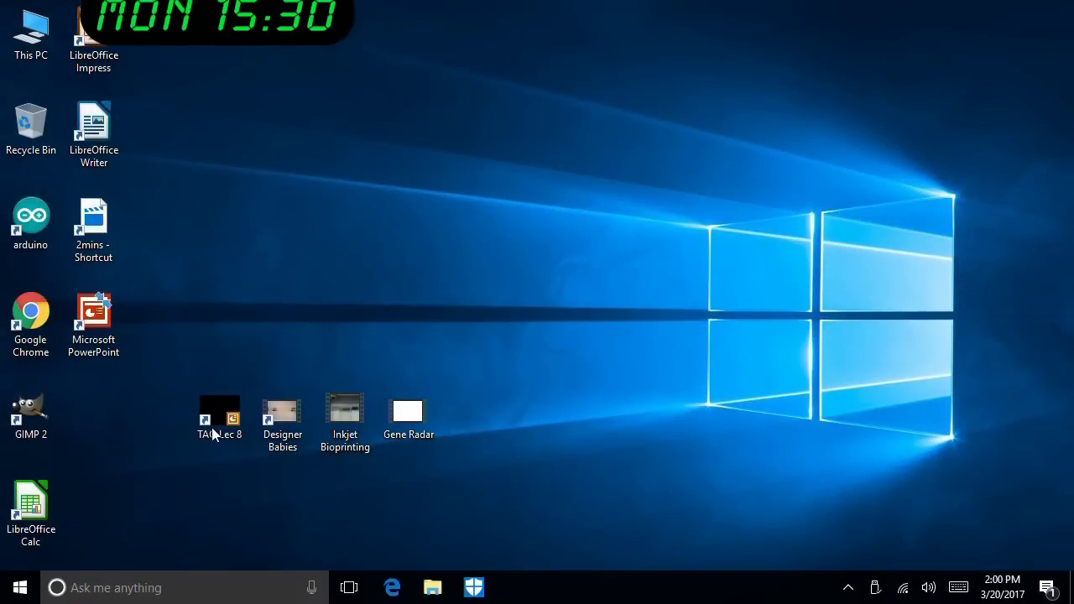
# - Launch Microsoft PowerPoint, open the recent presentation TAO_2017_Lecture_08 and look through its slides
pyautogui.doubleClick(93, 315)
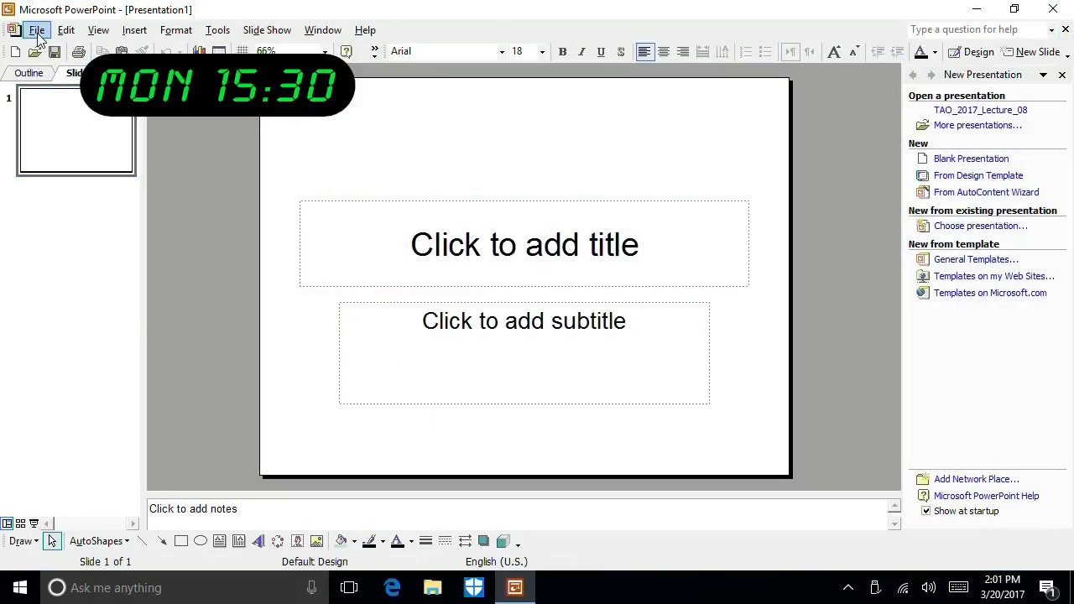
pyautogui.click(37, 31)
pyautogui.click(73, 326)
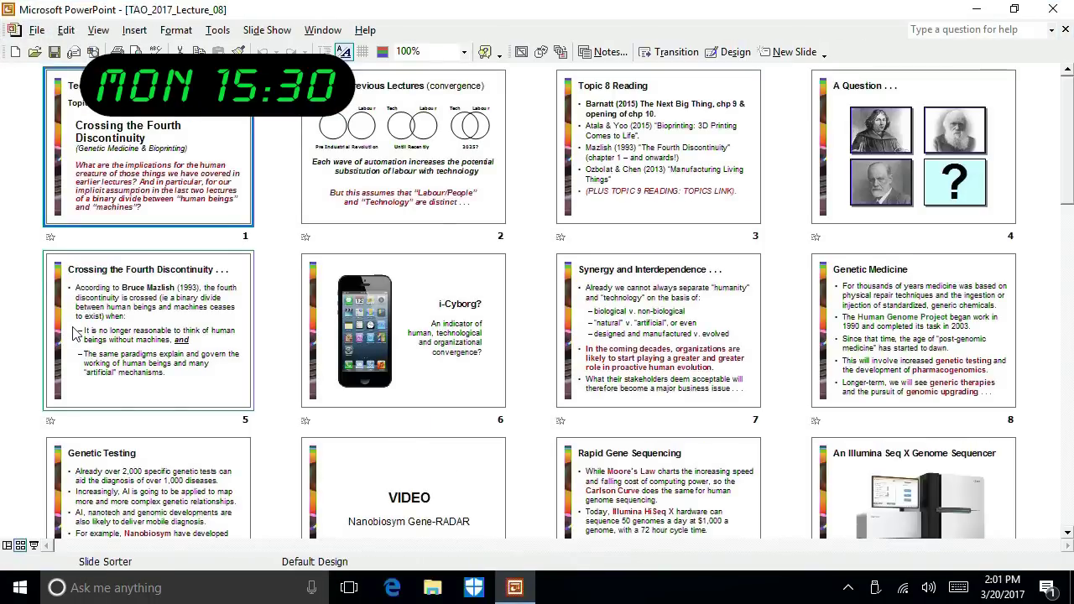
pyautogui.scroll(-3, 277, 354)
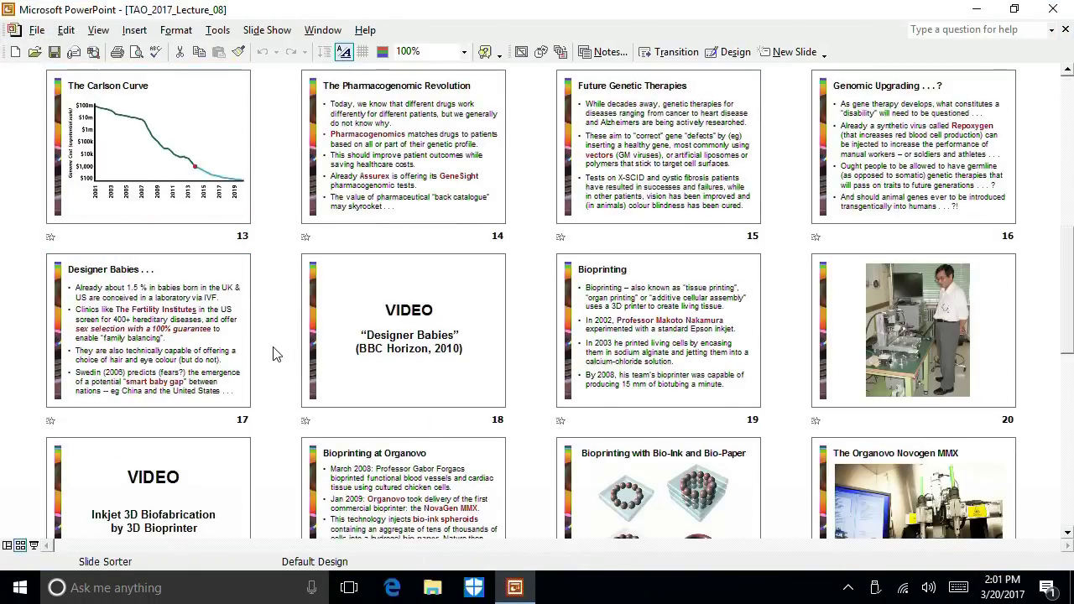
pyautogui.scroll(-4, 277, 354)
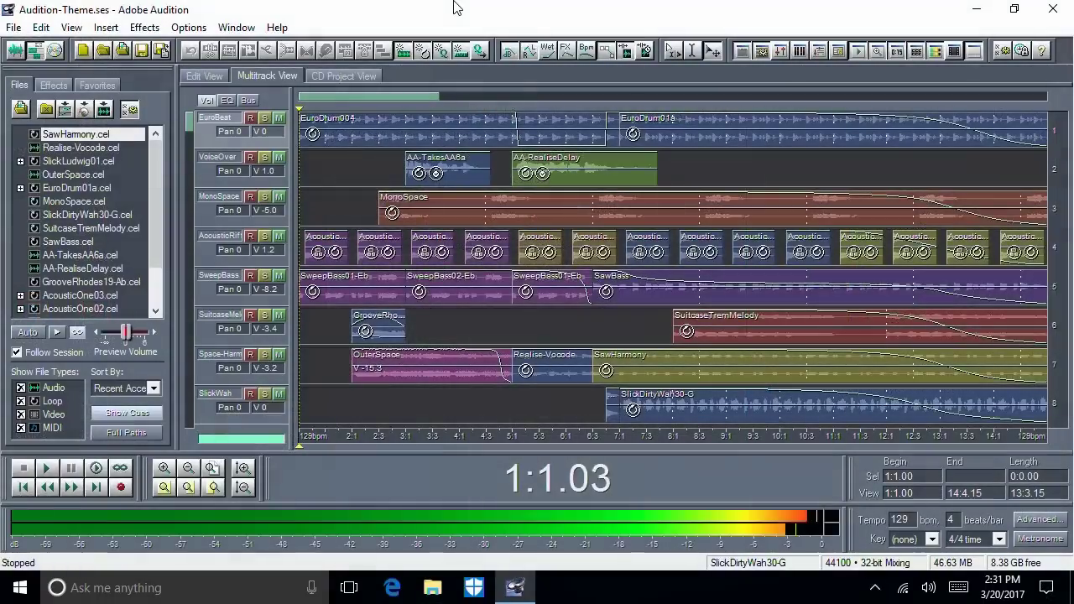
# - Play the Audition-Theme.ses multitrack session in Adobe Audition
pyautogui.press('space')
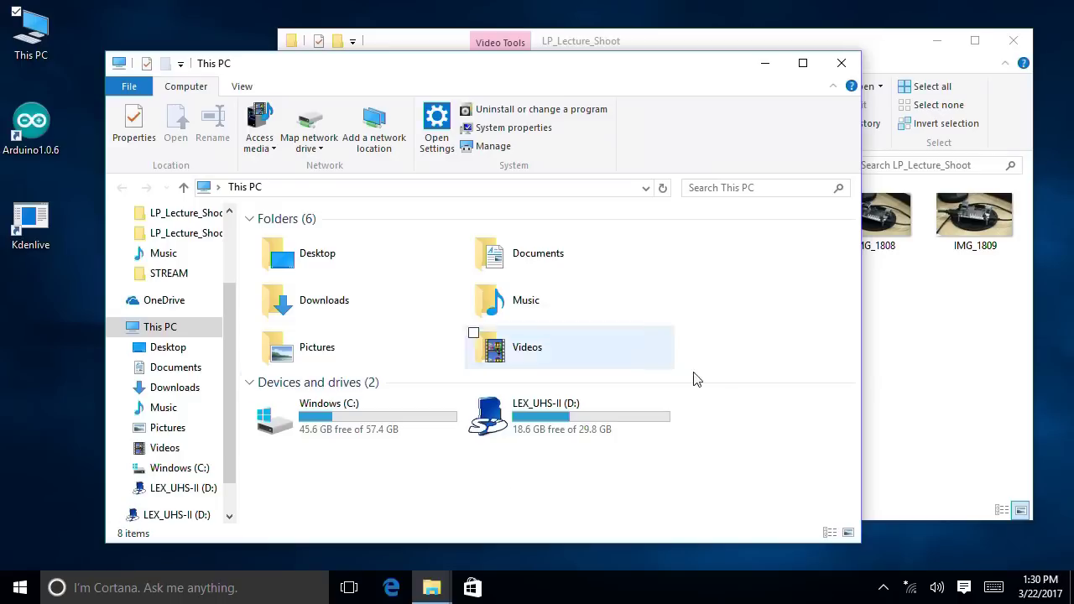
# - Browse the LEX_UHS-II (D:) card to PRIVATE, AVCHD, BDMV, STREAM and look through its MTS clips
pyautogui.doubleClick(524, 426)
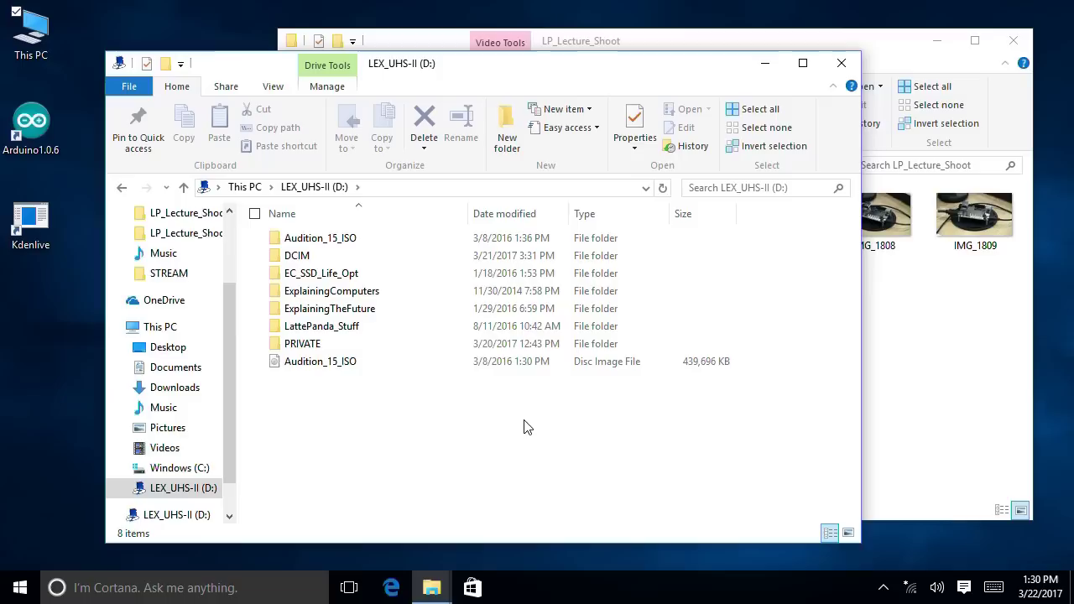
pyautogui.doubleClick(309, 345)
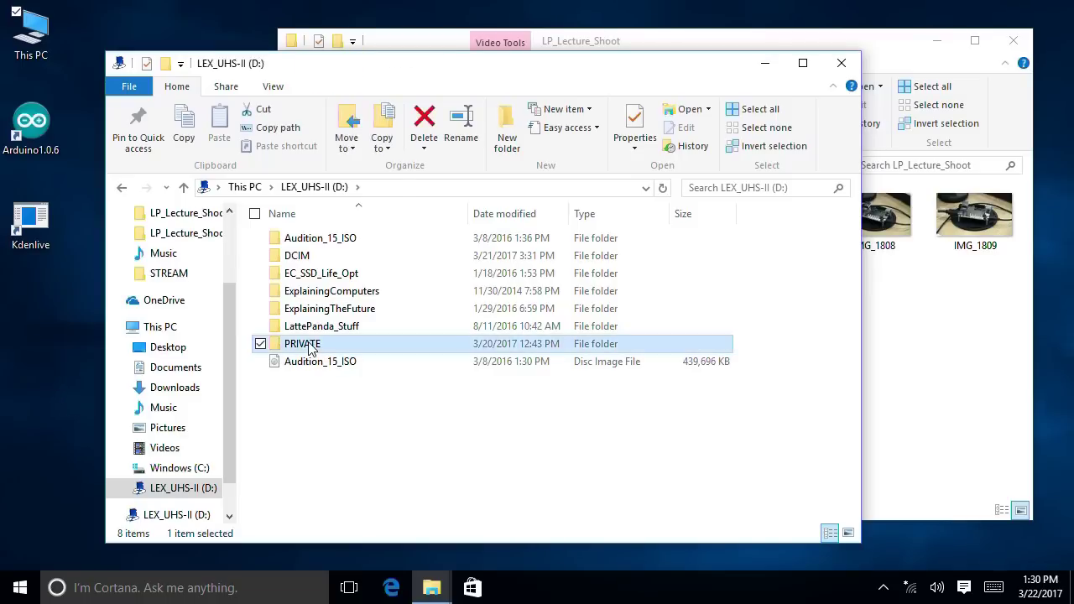
pyautogui.doubleClick(292, 241)
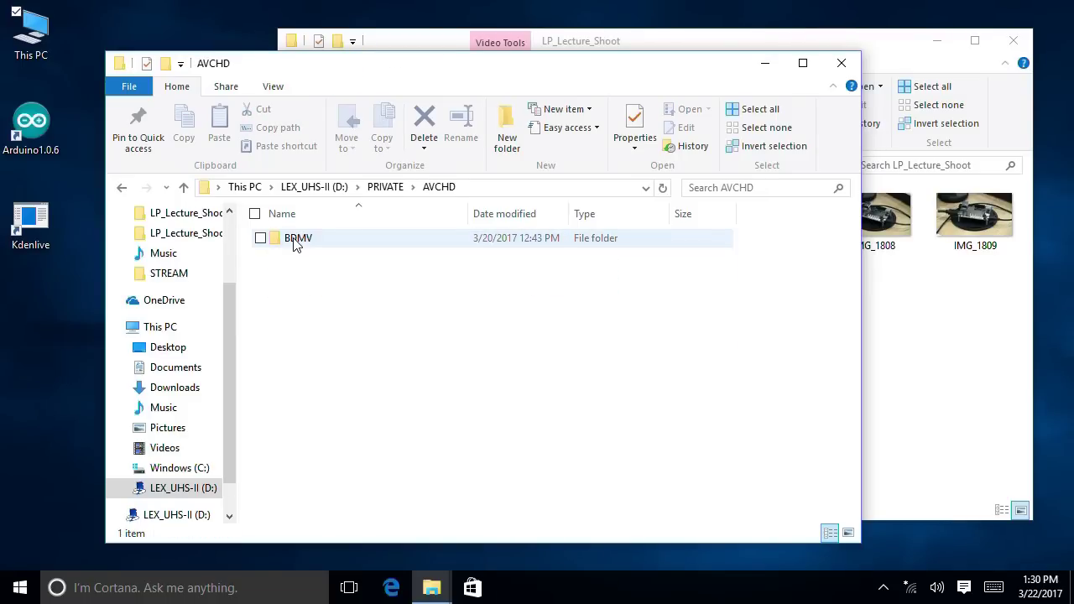
pyautogui.doubleClick(296, 242)
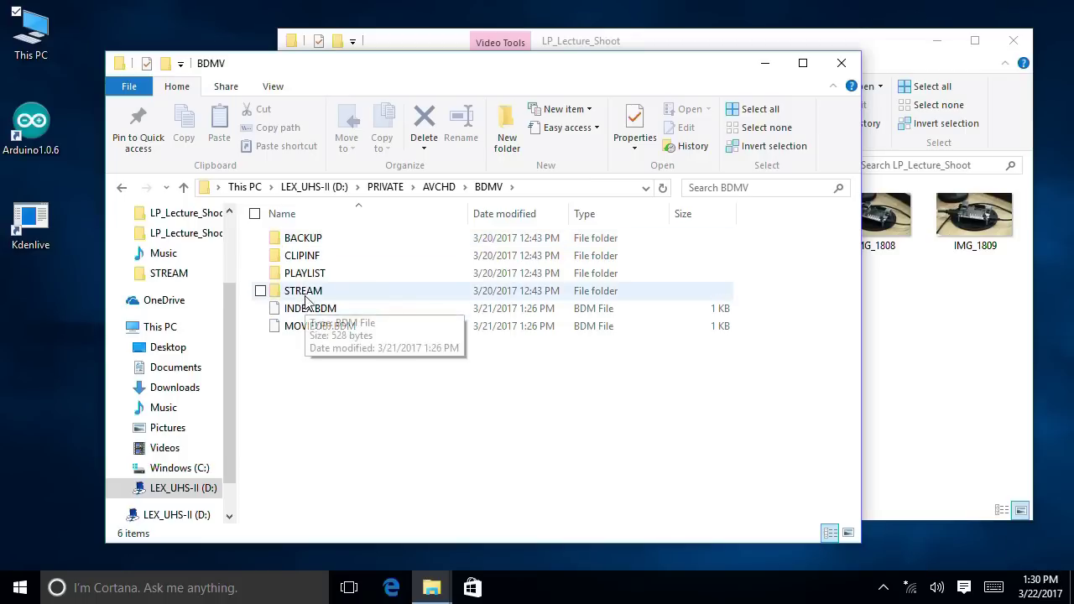
pyautogui.doubleClick(305, 290)
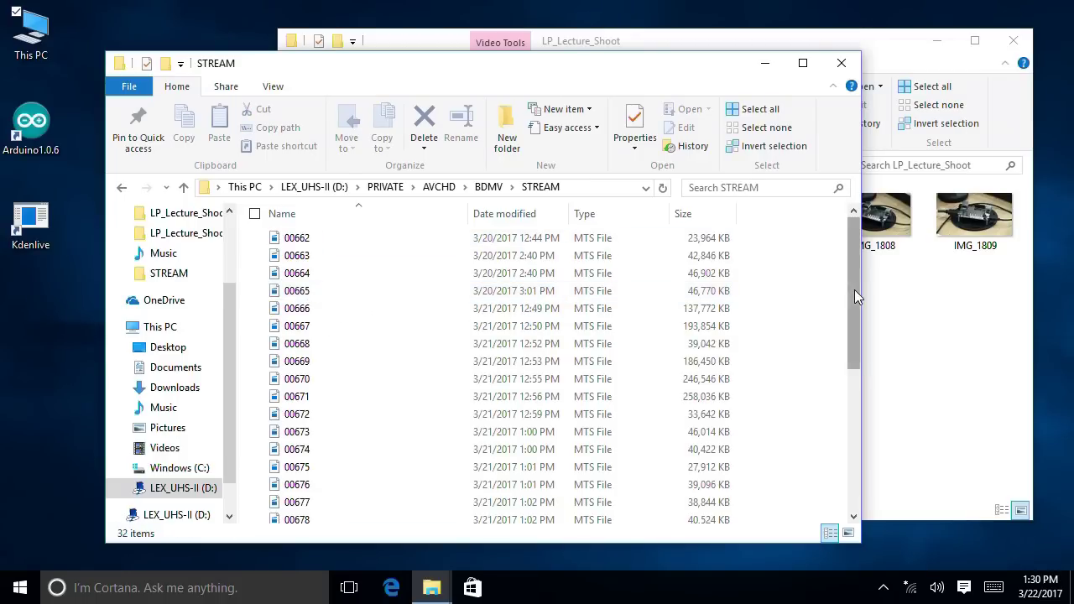
pyautogui.moveTo(854, 335); pyautogui.dragTo(856, 444)
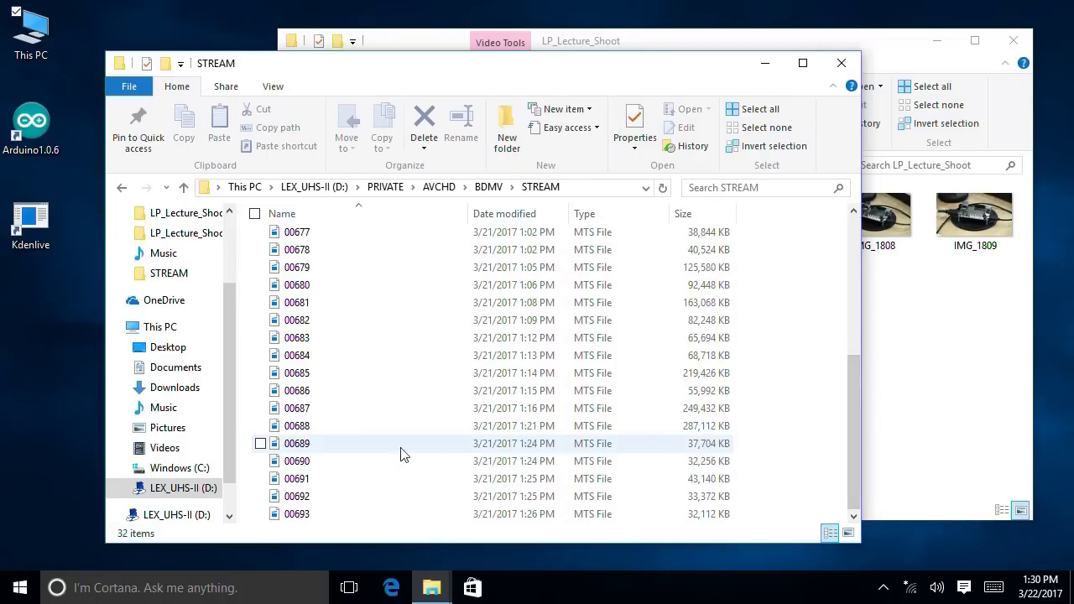
# - Play the clip 00689 from the STREAM folder, and close the player and the STREAM folder window
pyautogui.doubleClick(307, 443)
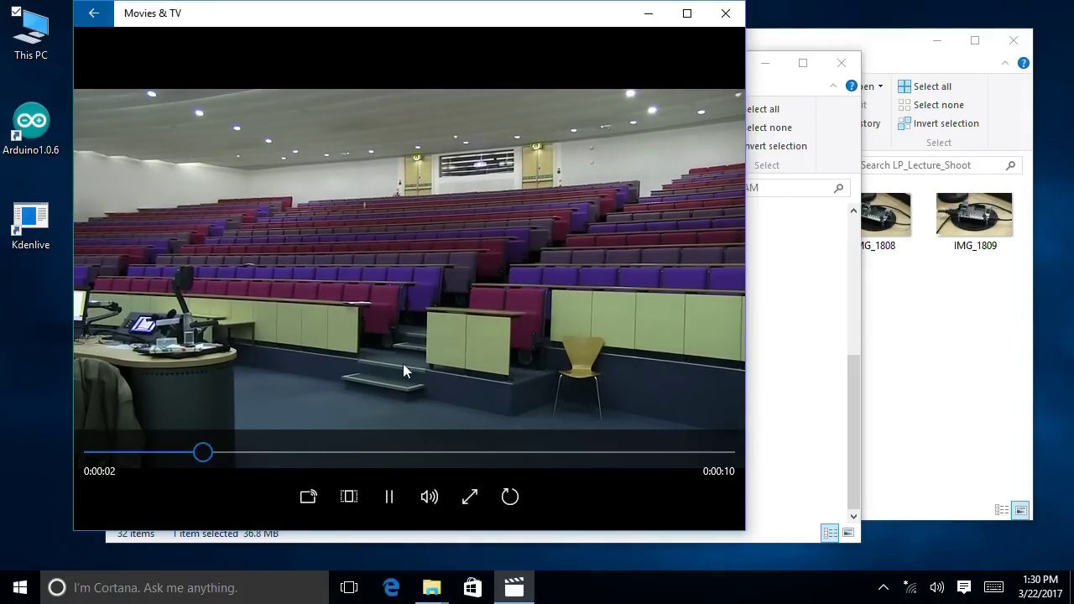
pyautogui.click(725, 13)
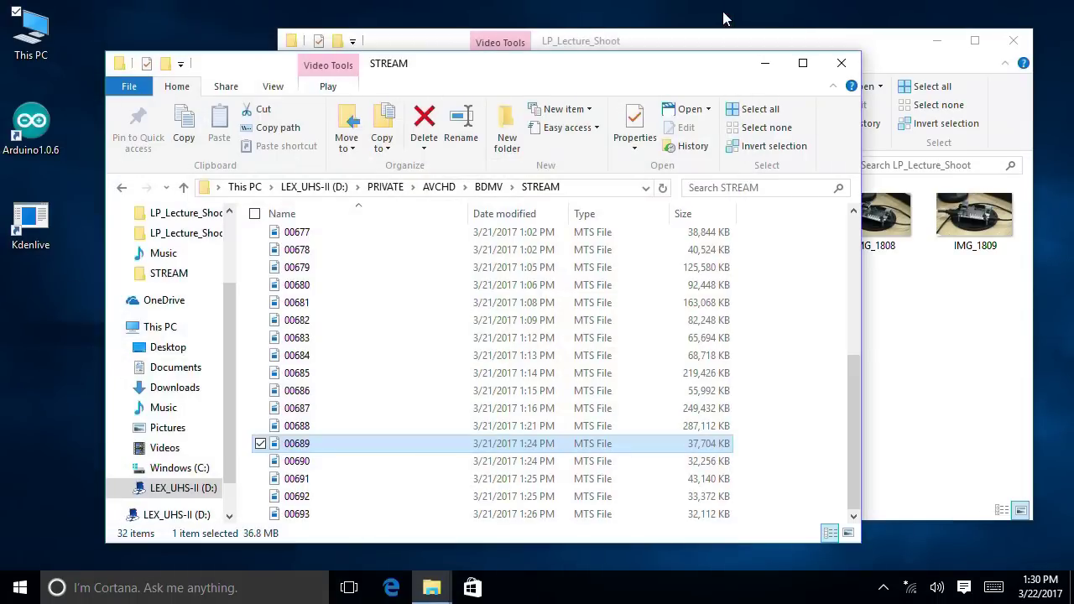
pyautogui.click(842, 63)
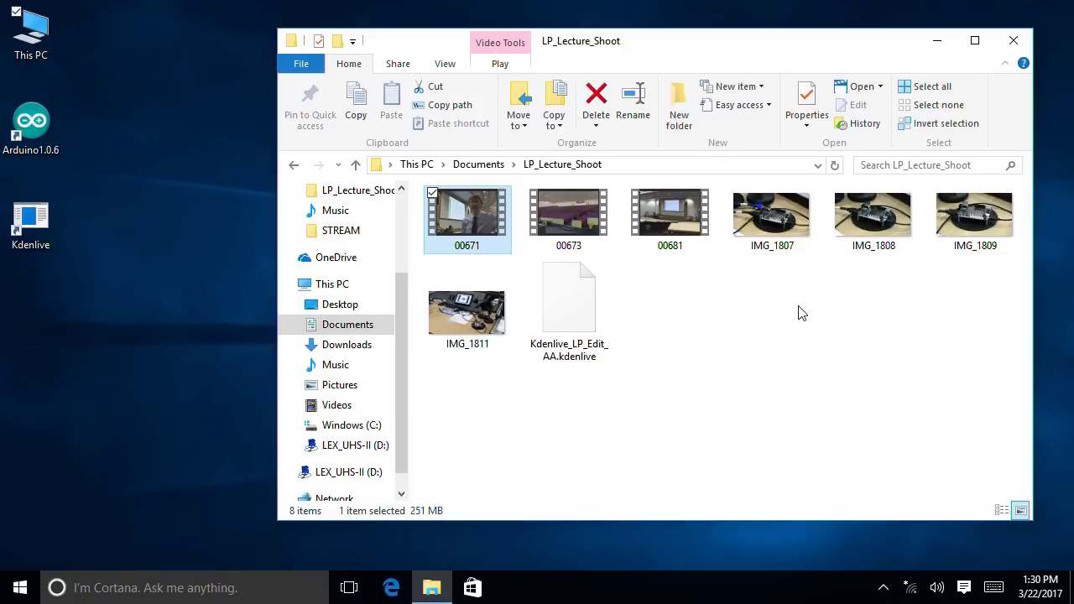
# - Play the clip 00671 from the LP_Lecture_Shoot folder, pause it and close the player
pyautogui.doubleClick(468, 229)
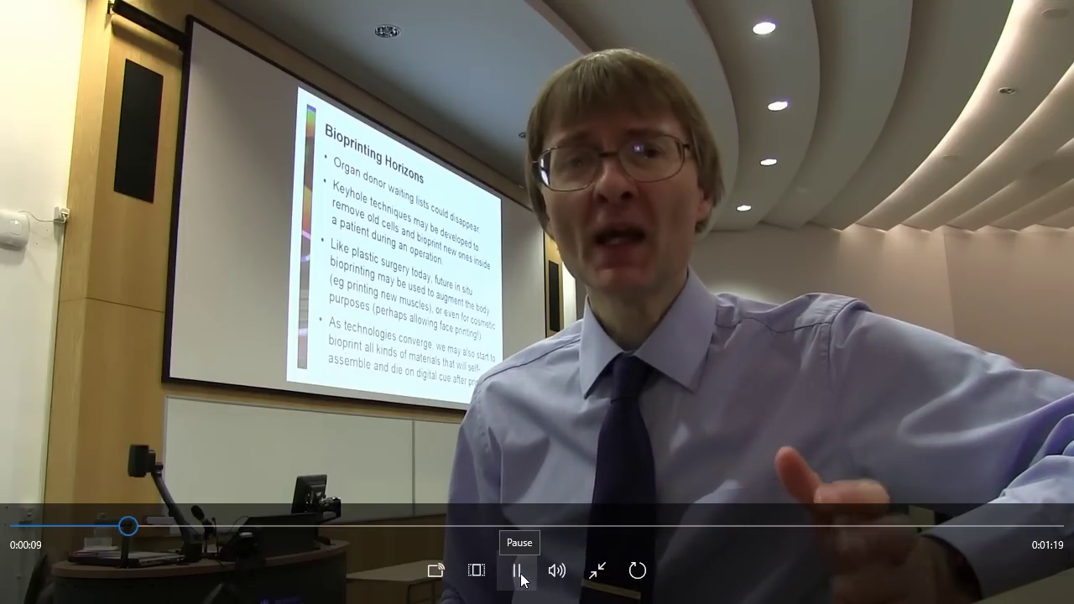
pyautogui.click(518, 573)
pyautogui.press('Escape')
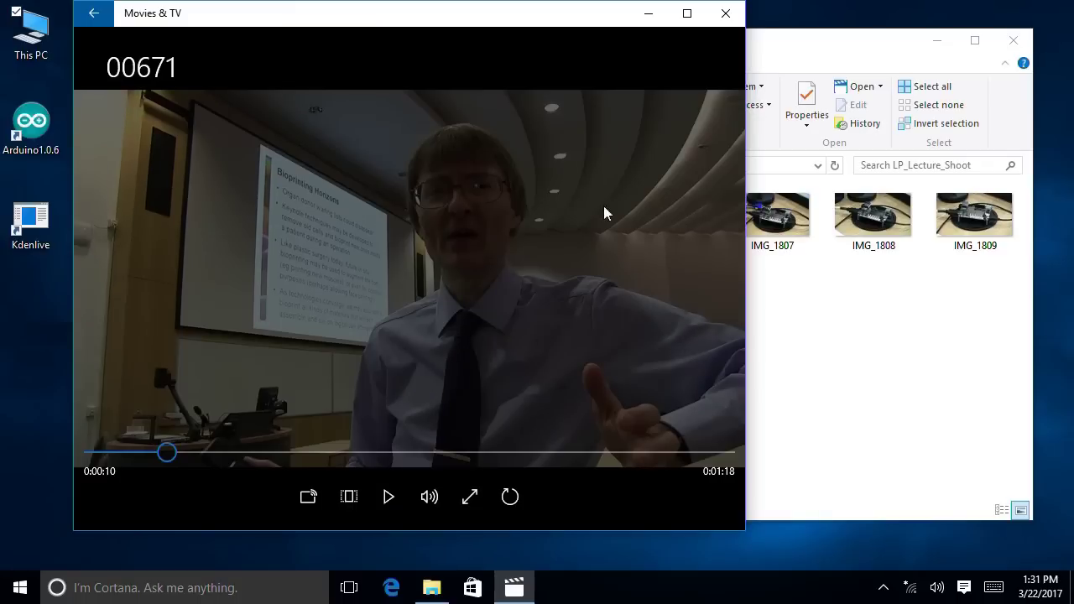
pyautogui.click(726, 14)
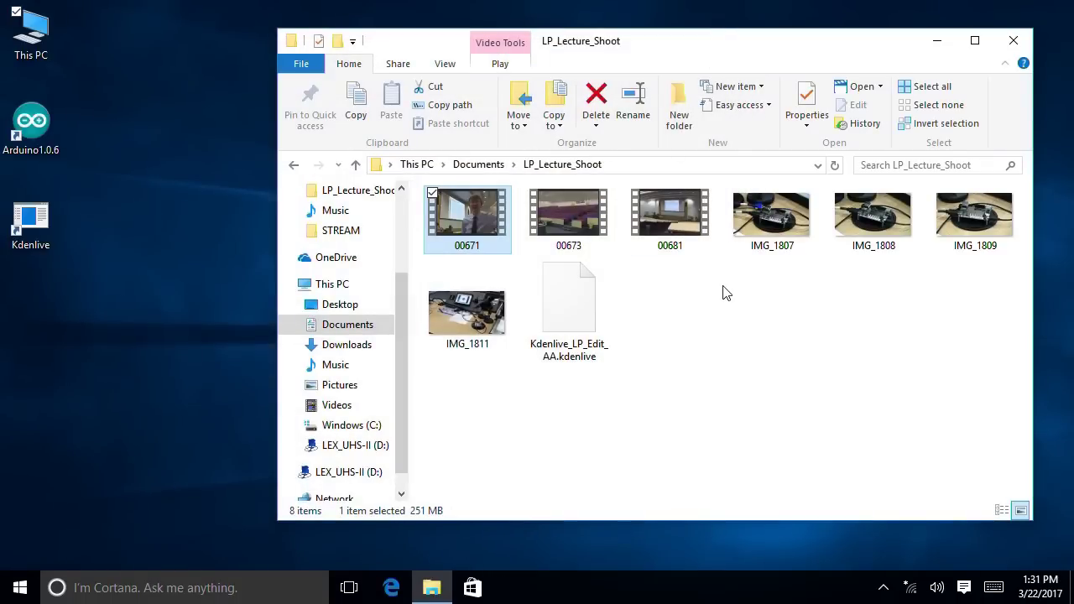
# - Launch Kdenlive and switch it to full screen mode
pyautogui.doubleClick(31, 228)
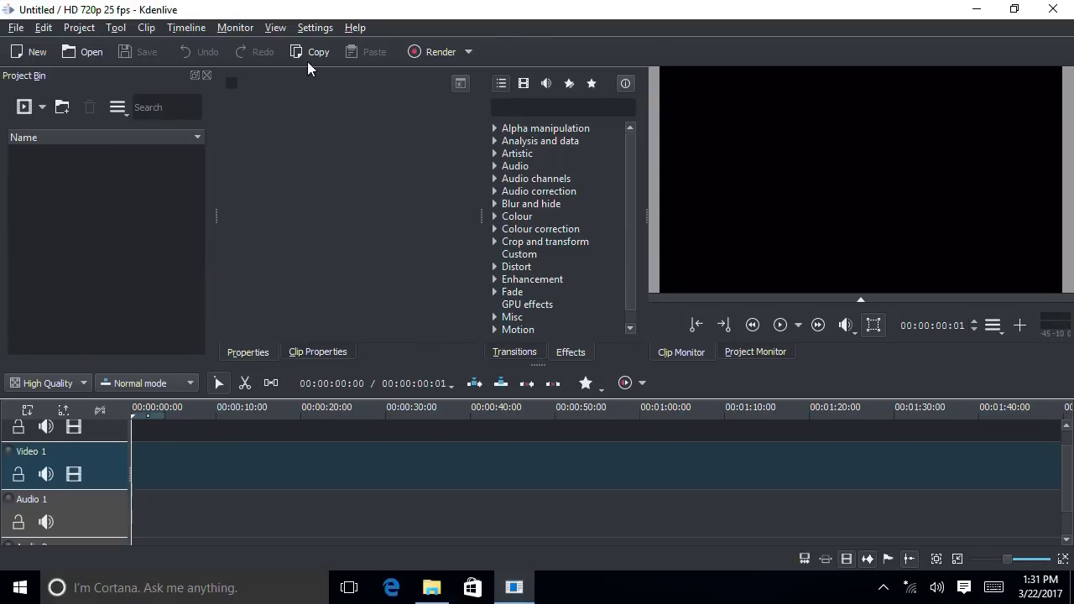
pyautogui.click(316, 28)
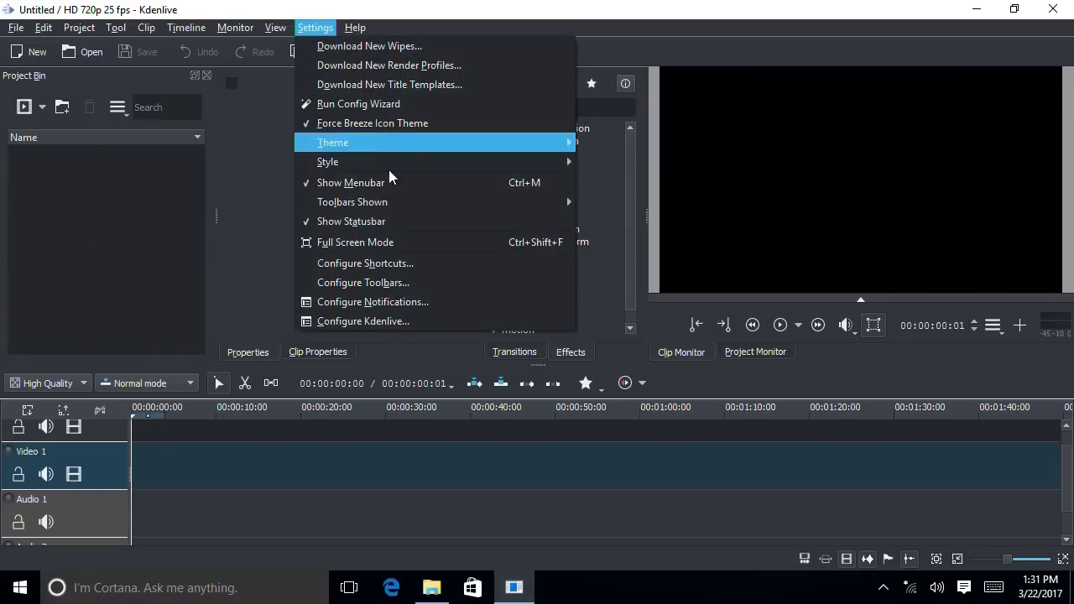
pyautogui.click(414, 236)
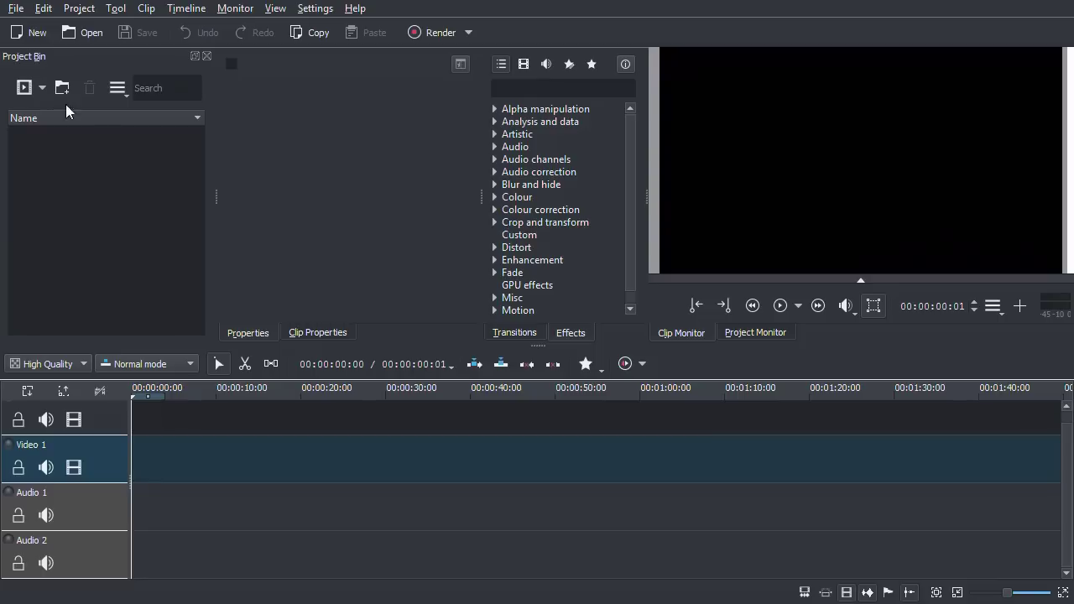
# - Open the recent project Kdenlive_LP_Edit_AA.kdenlive and look through the clips in its project bin
pyautogui.click(14, 10)
pyautogui.moveTo(59, 67)
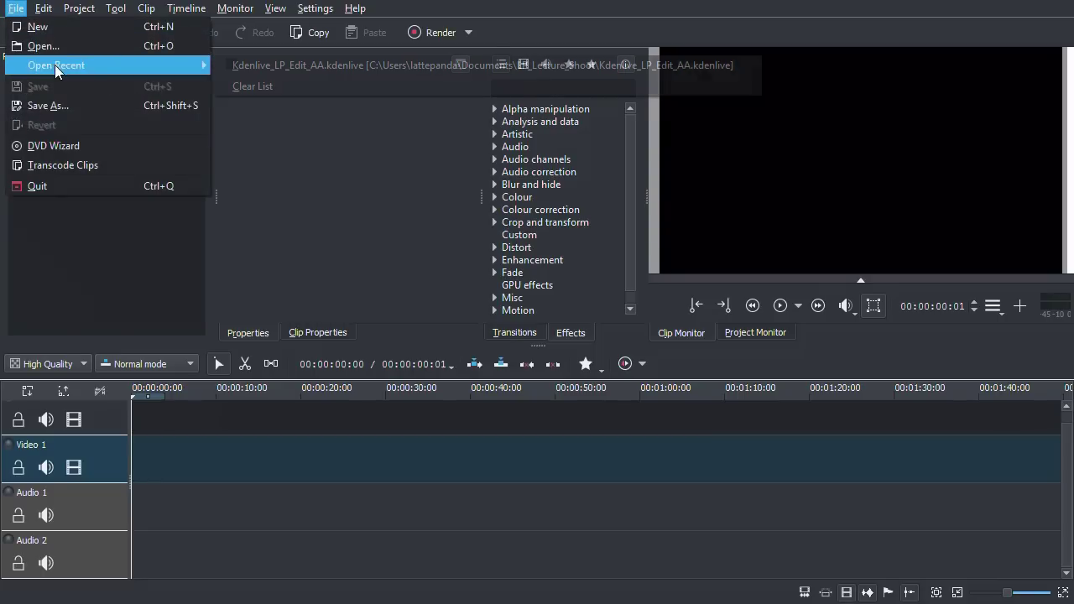
pyautogui.click(258, 65)
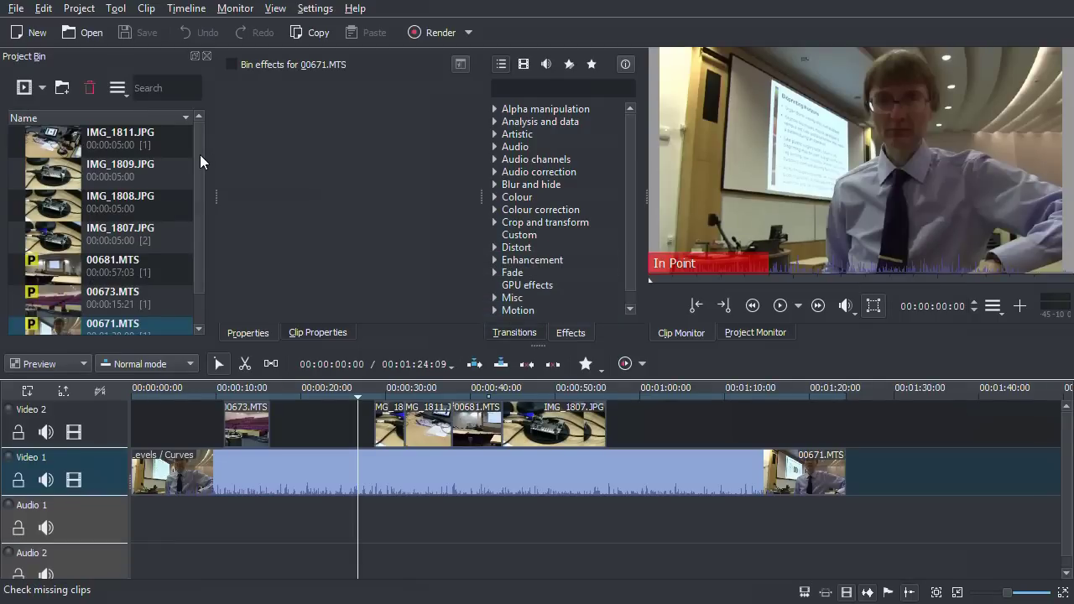
pyautogui.scroll(-1, 201, 178)
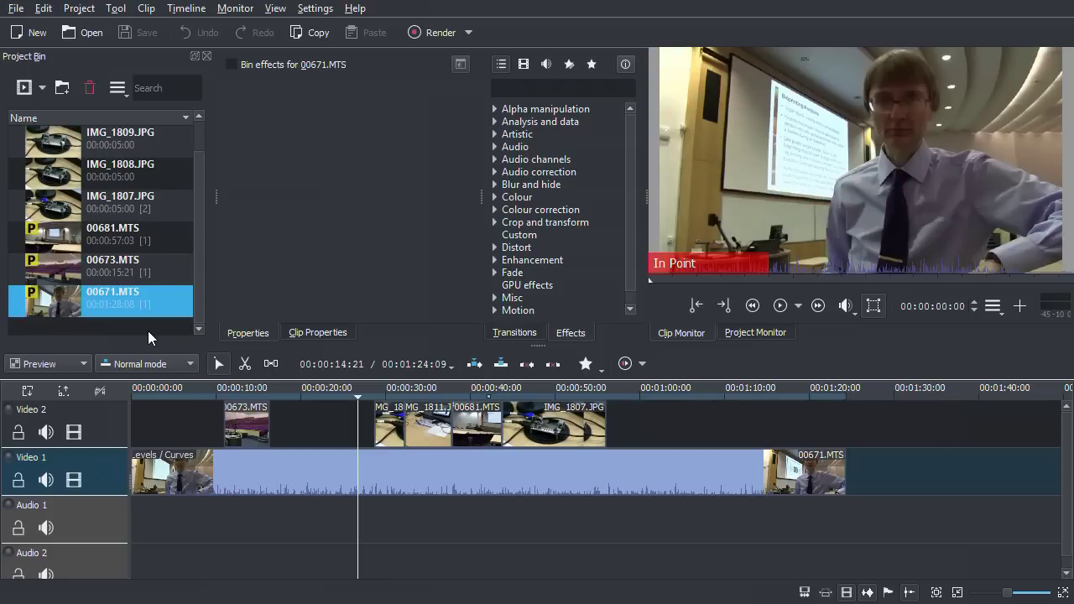
# - Play the project timeline from about 27 seconds into the overlaid still images and pause it at about 34 seconds
pyautogui.click(362, 392)
pyautogui.click(359, 397)
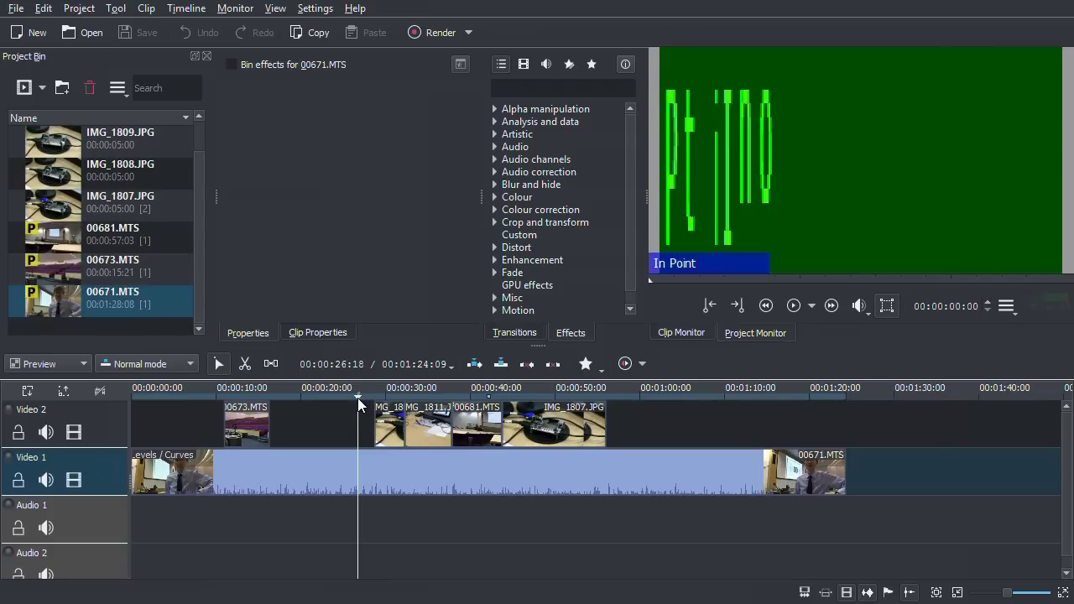
pyautogui.press('space')
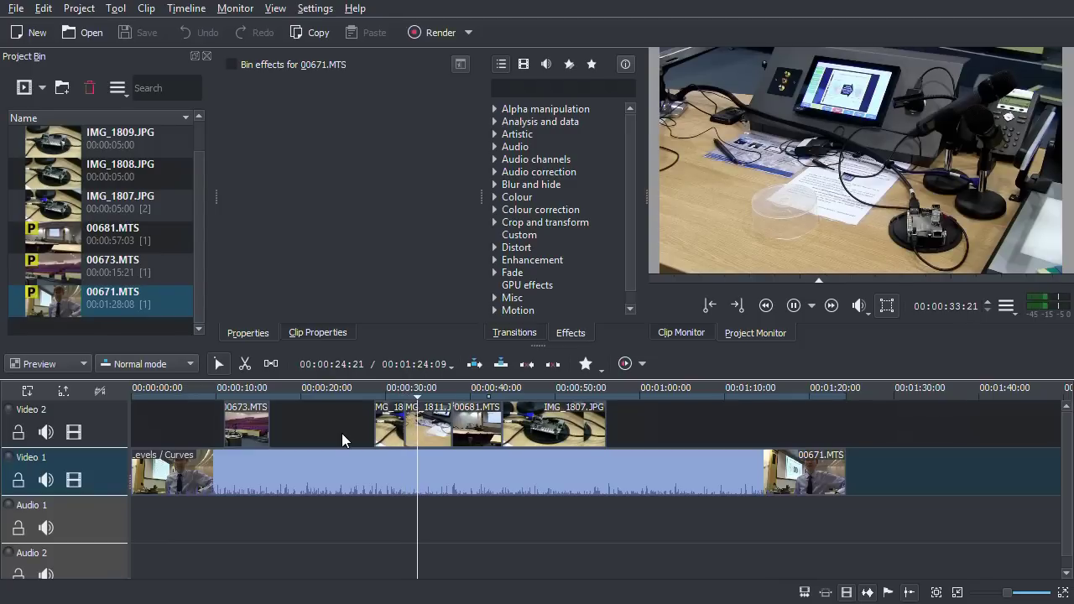
pyautogui.press('space')
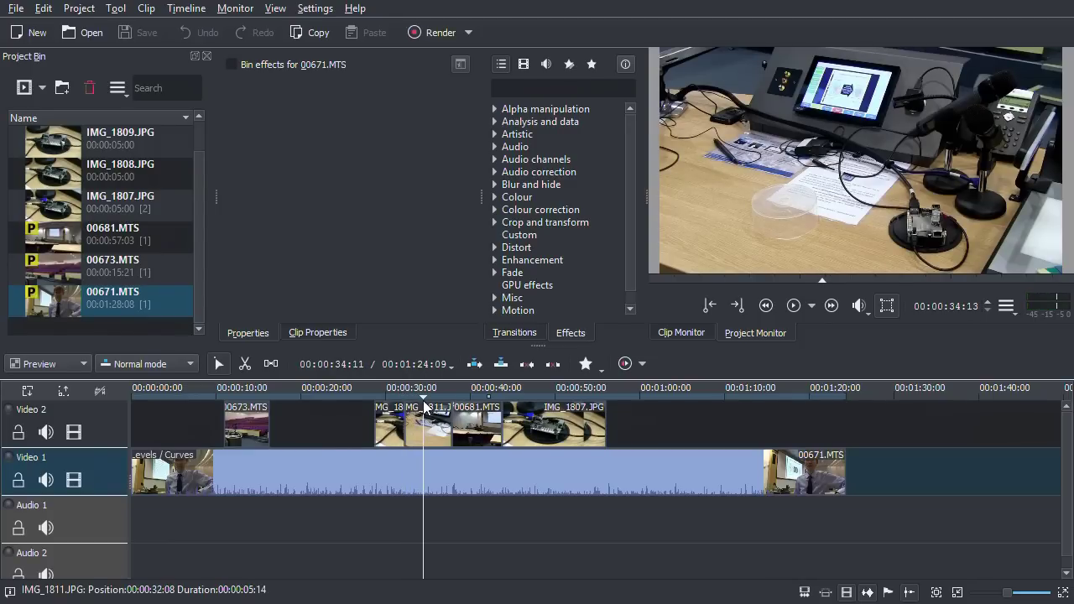
# - Return the playhead to about 24 seconds, enable the effects on timeline clip 00671.MTS and play a few seconds of it
pyautogui.moveTo(424, 397); pyautogui.dragTo(338, 396)
pyautogui.click(309, 461)
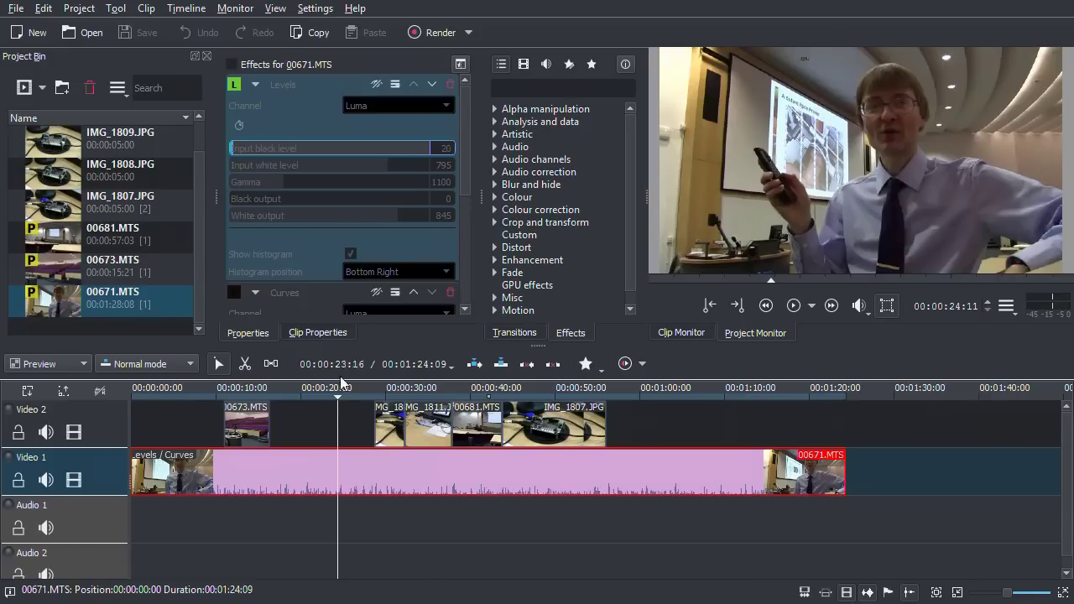
pyautogui.click(232, 65)
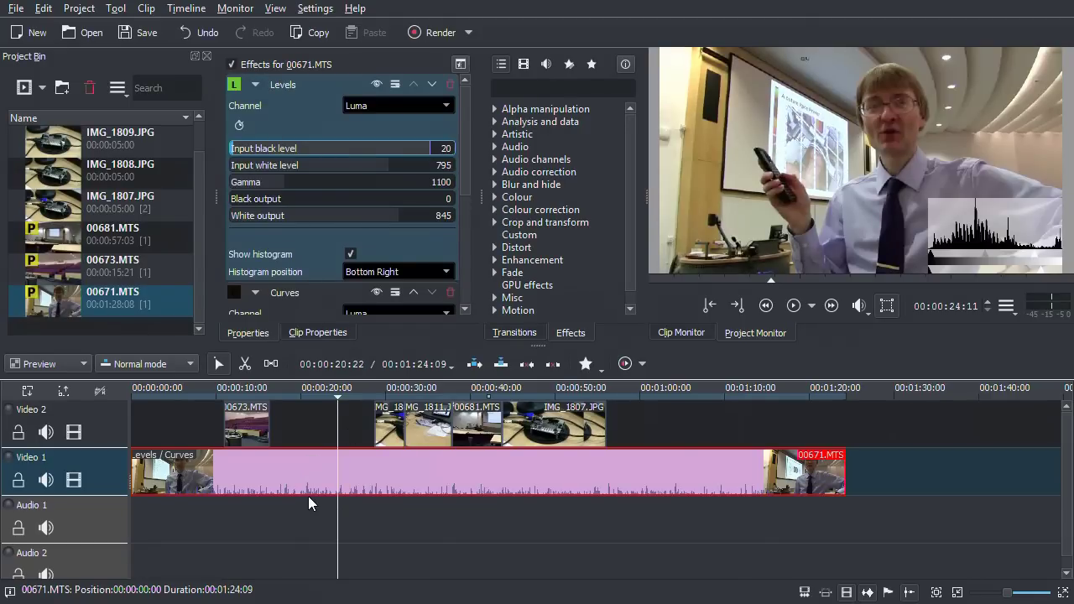
pyautogui.press('space')
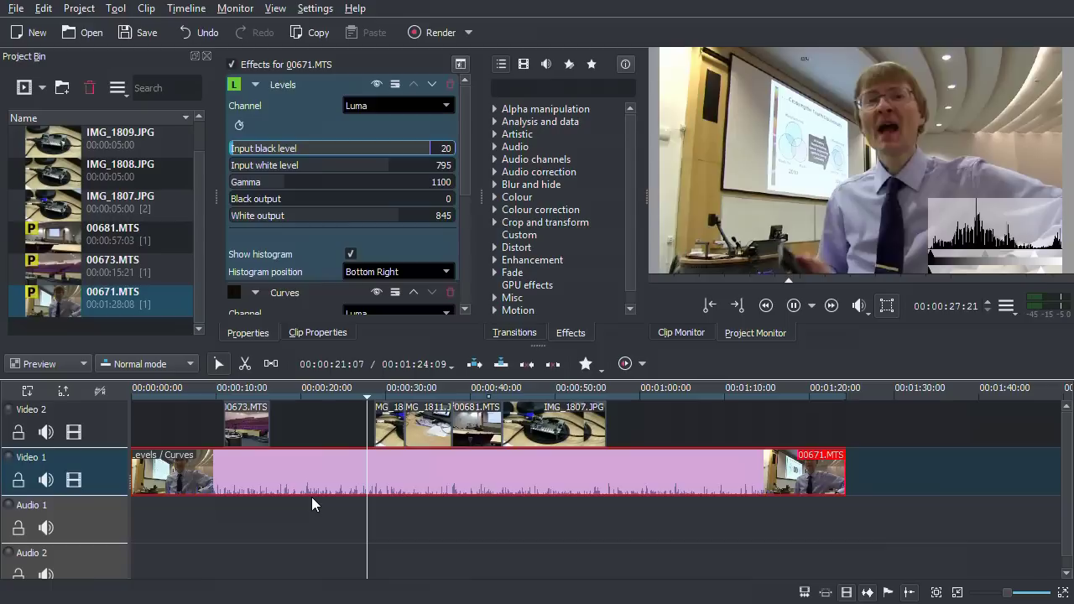
pyautogui.press('space')
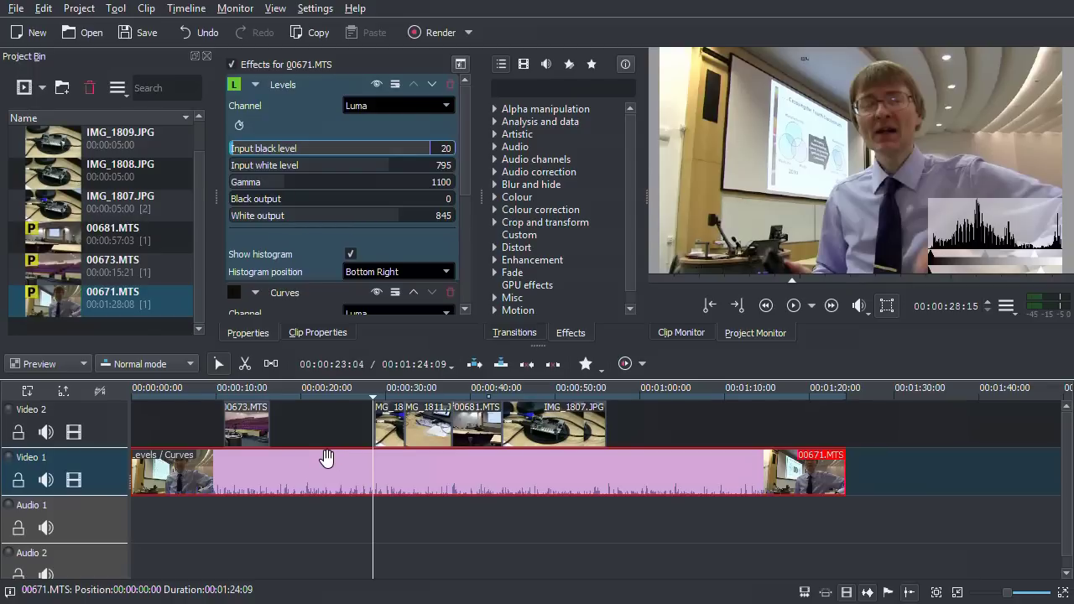
# - Render the selected zone as MP4 to Tue_LP_Lecture.mp4 with the additional render options shown, overwriting the existing file
pyautogui.click(437, 33)
pyautogui.click(408, 410)
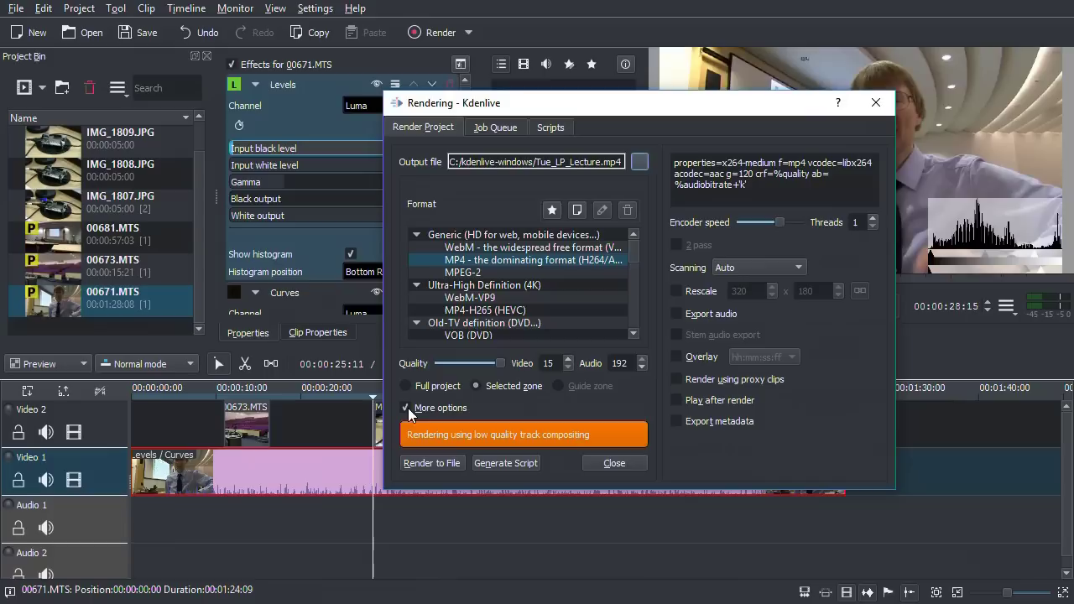
pyautogui.moveTo(579, 102); pyautogui.dragTo(504, 93)
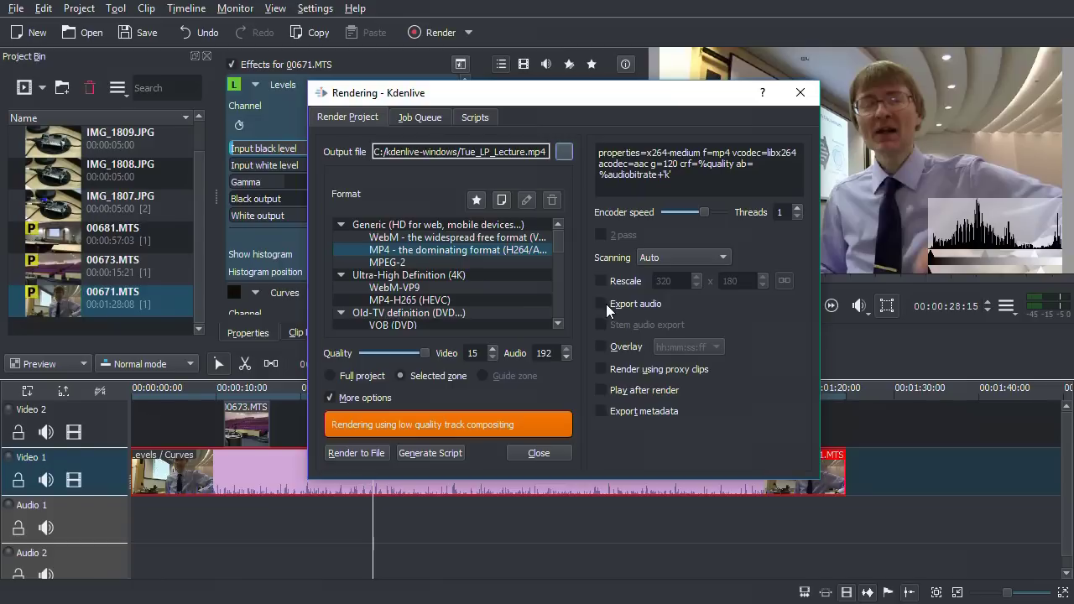
pyautogui.click(366, 457)
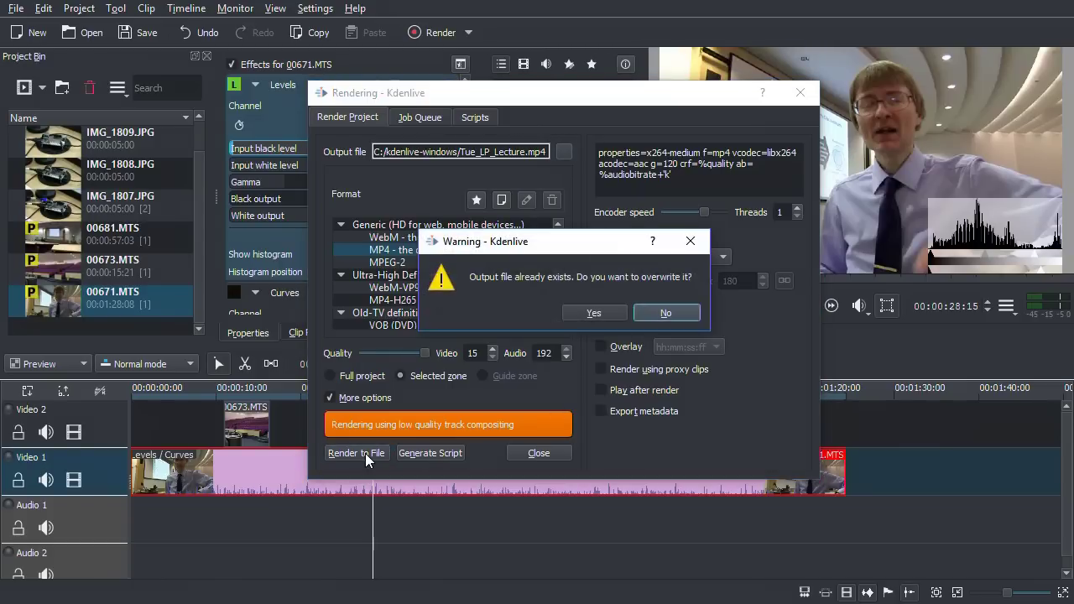
pyautogui.click(590, 313)
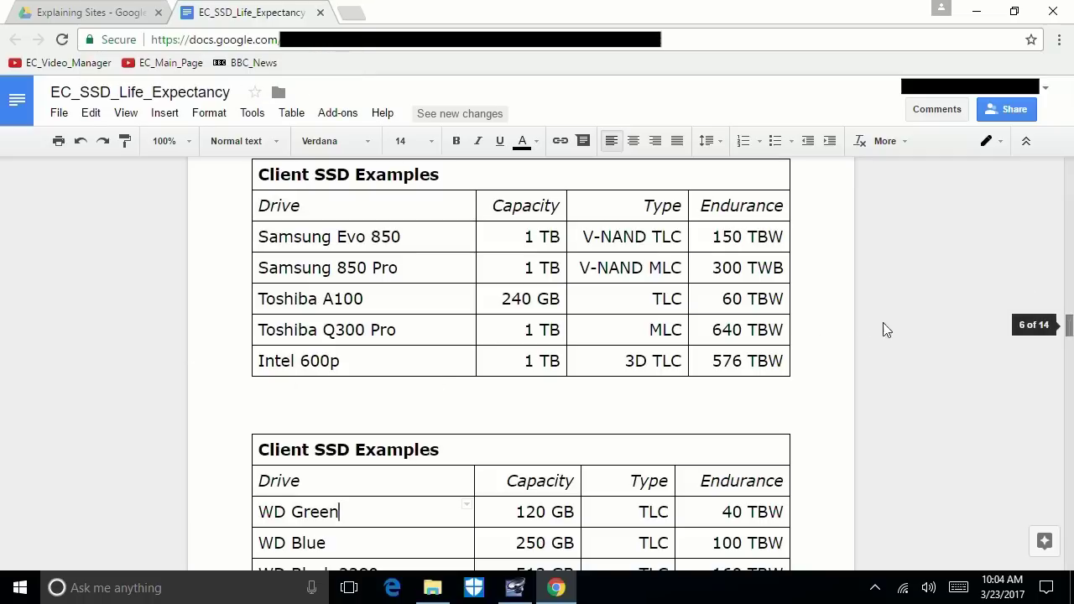
# - Look through the Client SSD Examples tables in the Google Docs document EC_SSD_Life_Expectancy and minimise the browser
pyautogui.scroll(-3, 371, 352)
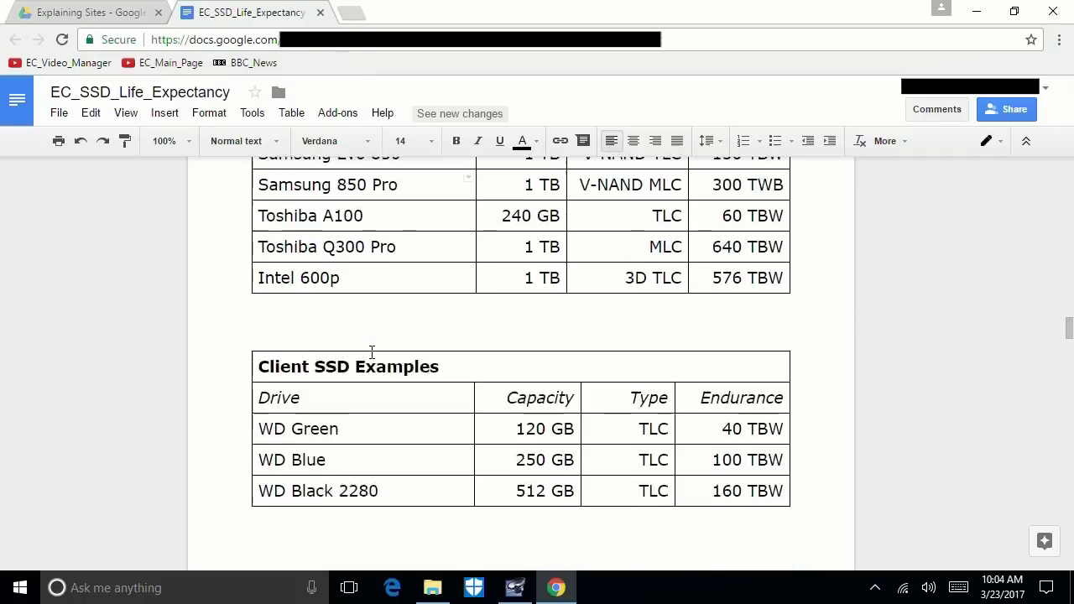
pyautogui.scroll(5, 372, 353)
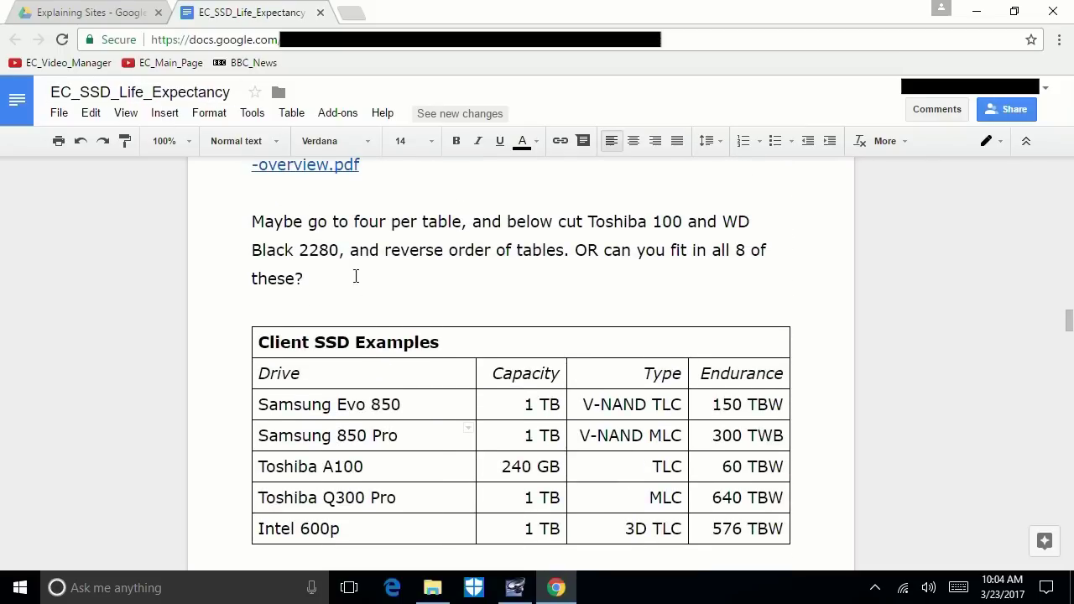
pyautogui.scroll(-2, 377, 313)
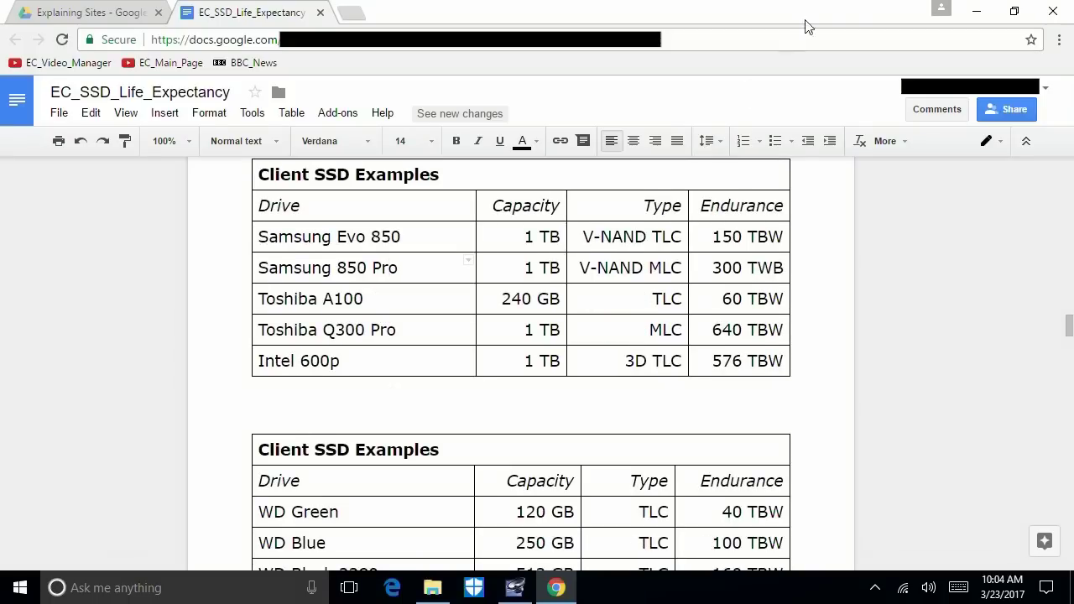
pyautogui.click(976, 10)
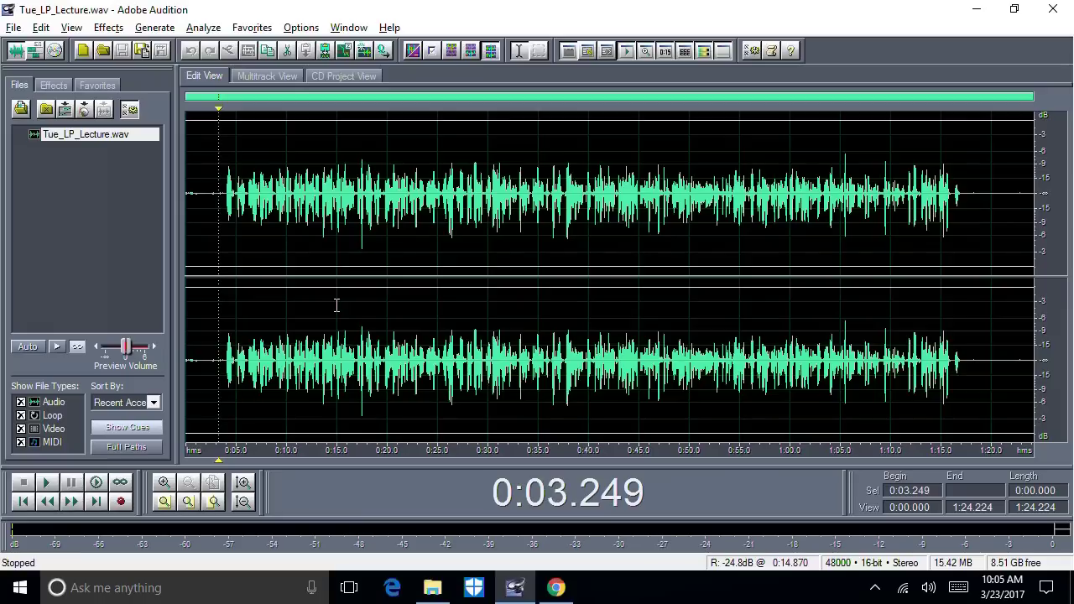
# - In Adobe Audition, play a few seconds of Tue_LP_Lecture.wav and amplify the whole recording by 3 dB
pyautogui.press('space')
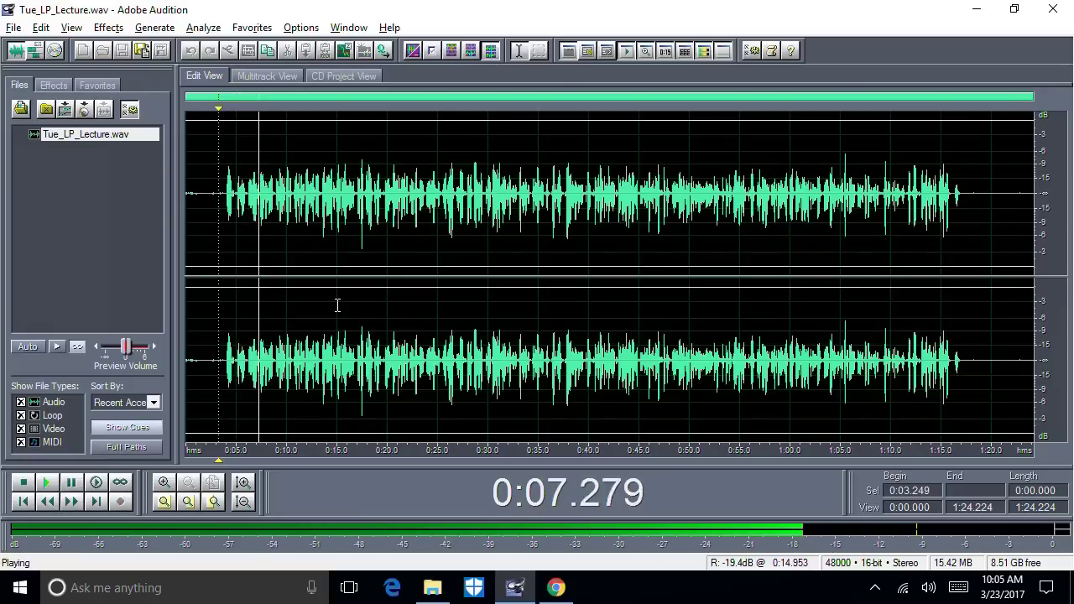
pyautogui.press('space')
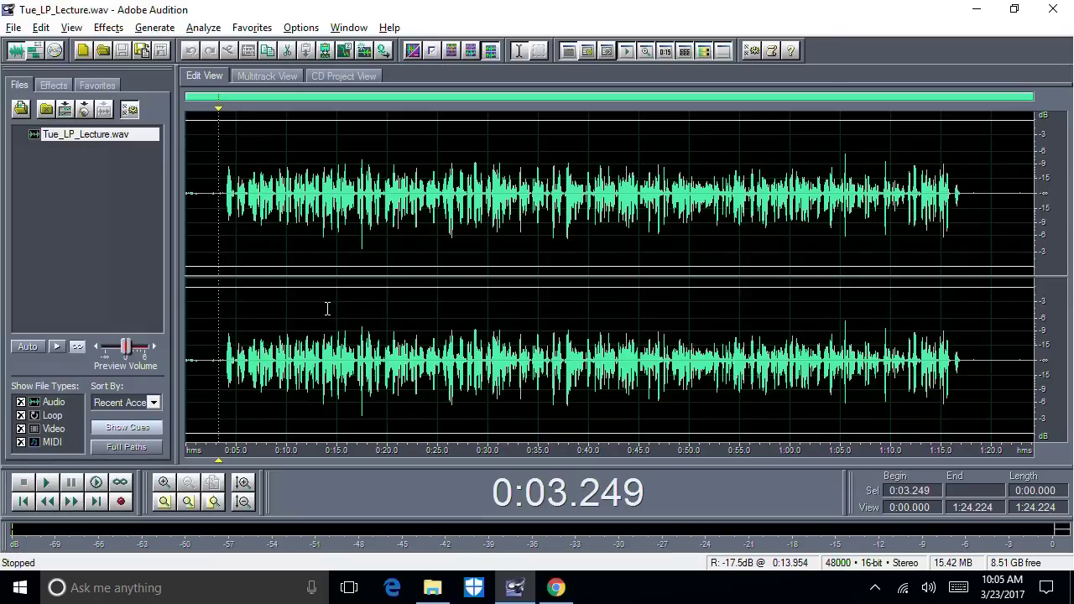
pyautogui.click(108, 30)
pyautogui.moveTo(106, 106)
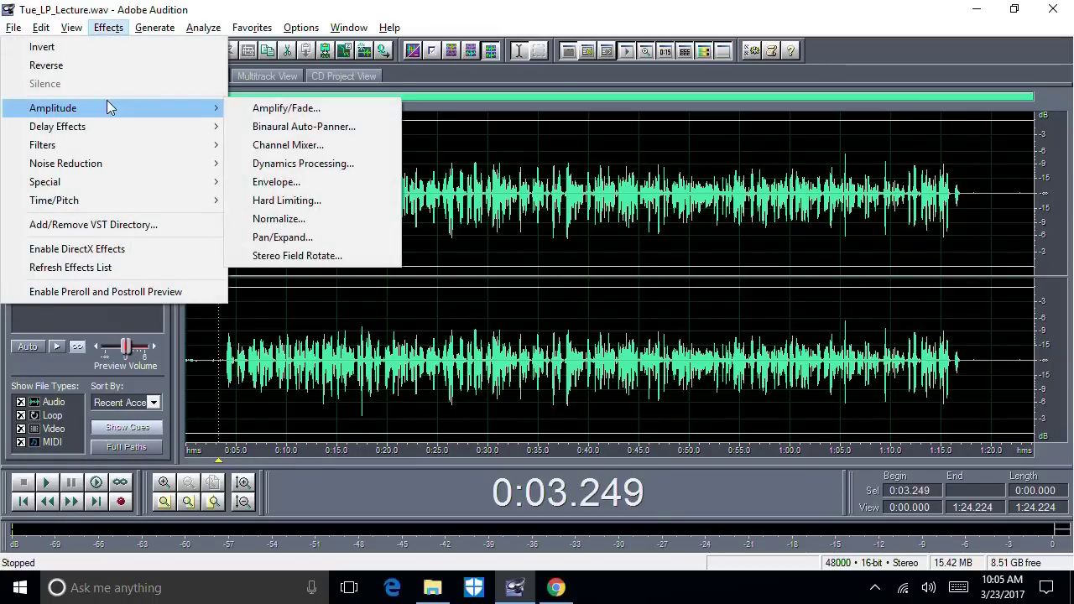
pyautogui.click(285, 107)
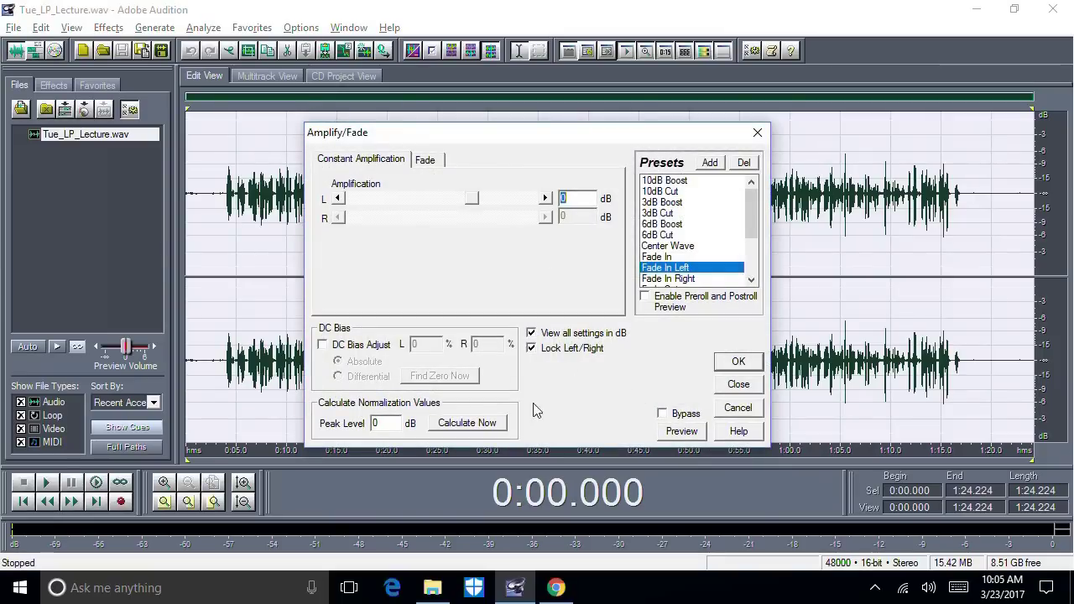
pyautogui.click(492, 428)
pyautogui.click(739, 362)
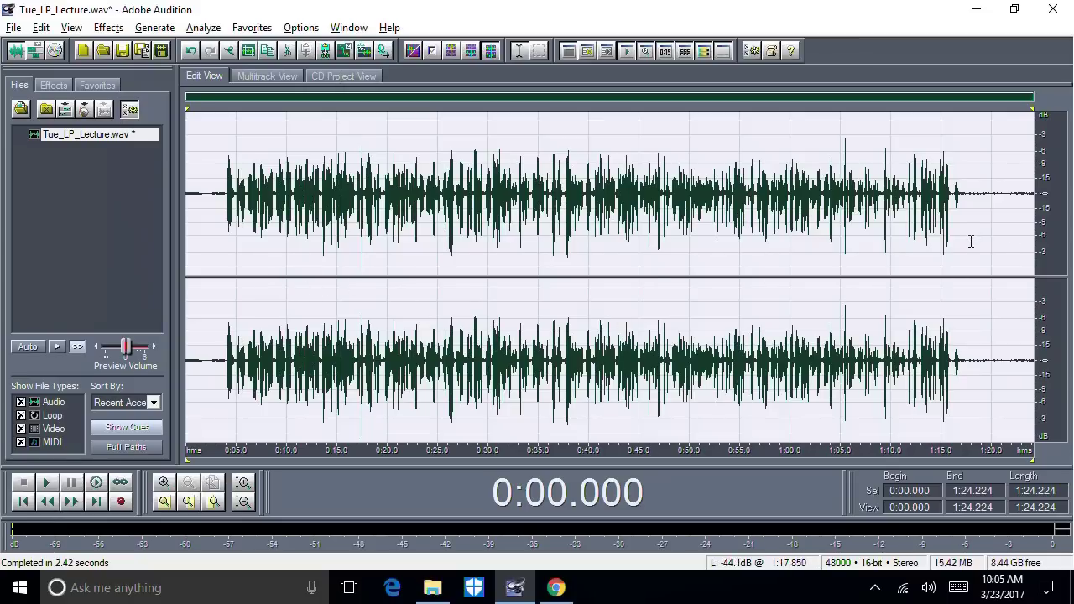
# - Capture a noise reduction profile from the silent section between about 1:17.8 and 1:22.4
pyautogui.moveTo(970, 243); pyautogui.dragTo(1015, 249)
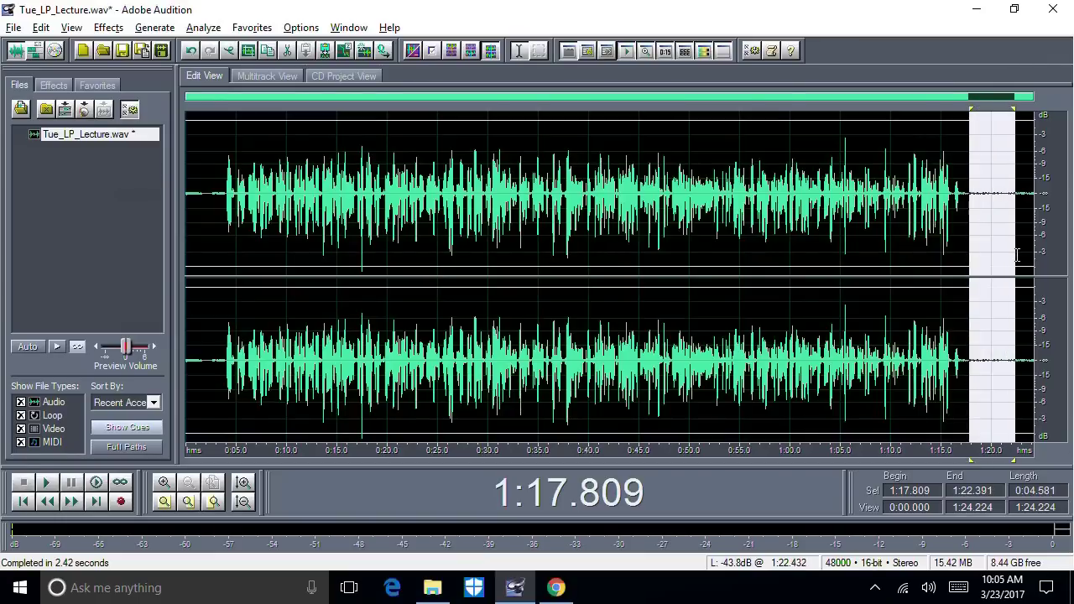
pyautogui.click(99, 30)
pyautogui.moveTo(125, 174)
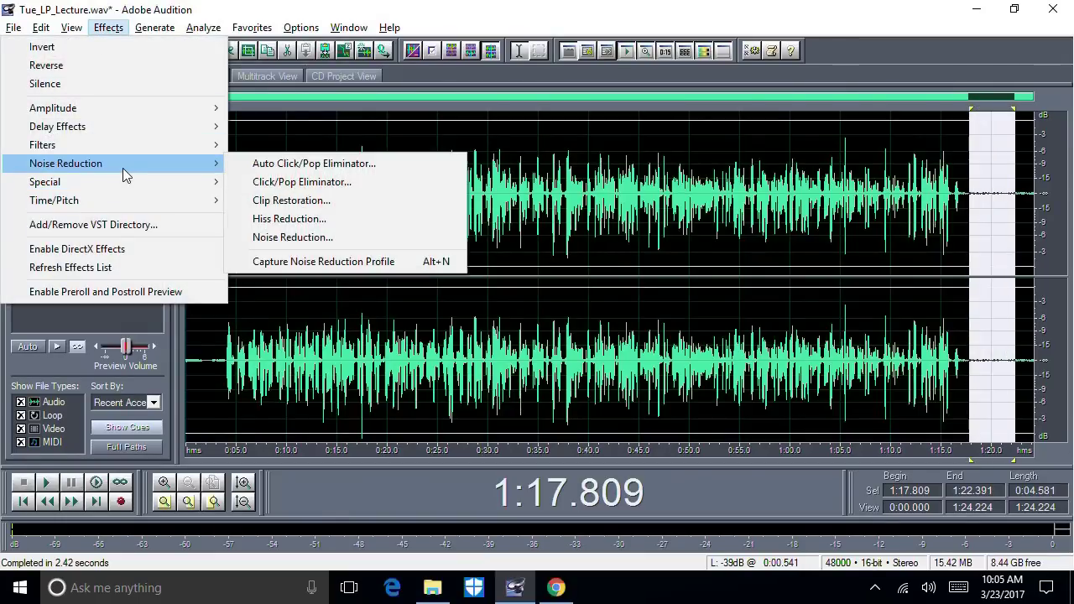
pyautogui.click(316, 262)
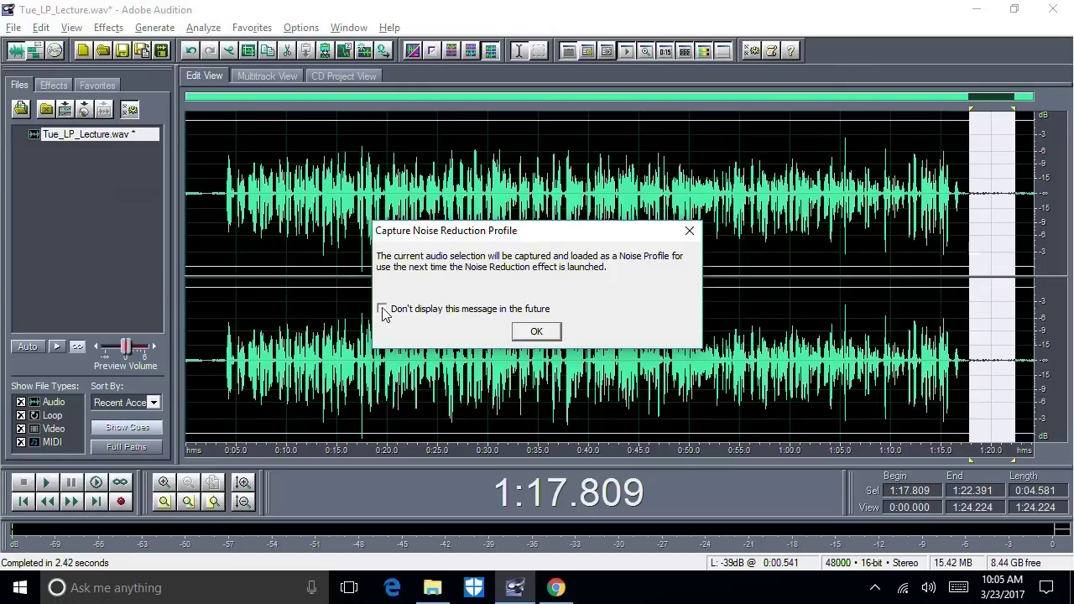
pyautogui.click(537, 332)
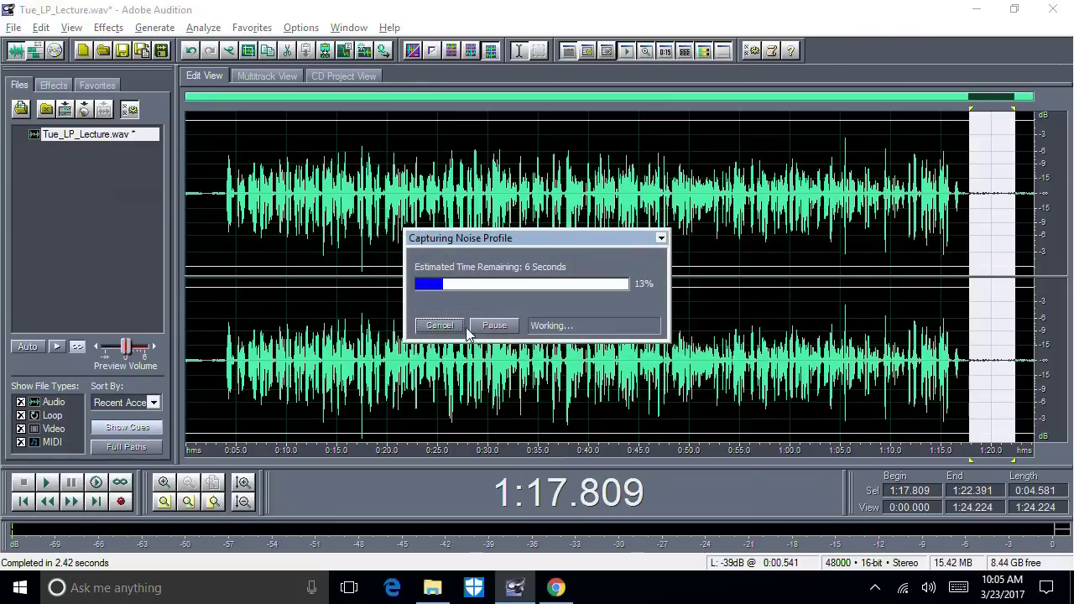
# - Apply Noise Reduction to the whole recording with the noise reduction level set to 51
pyautogui.click(220, 292)
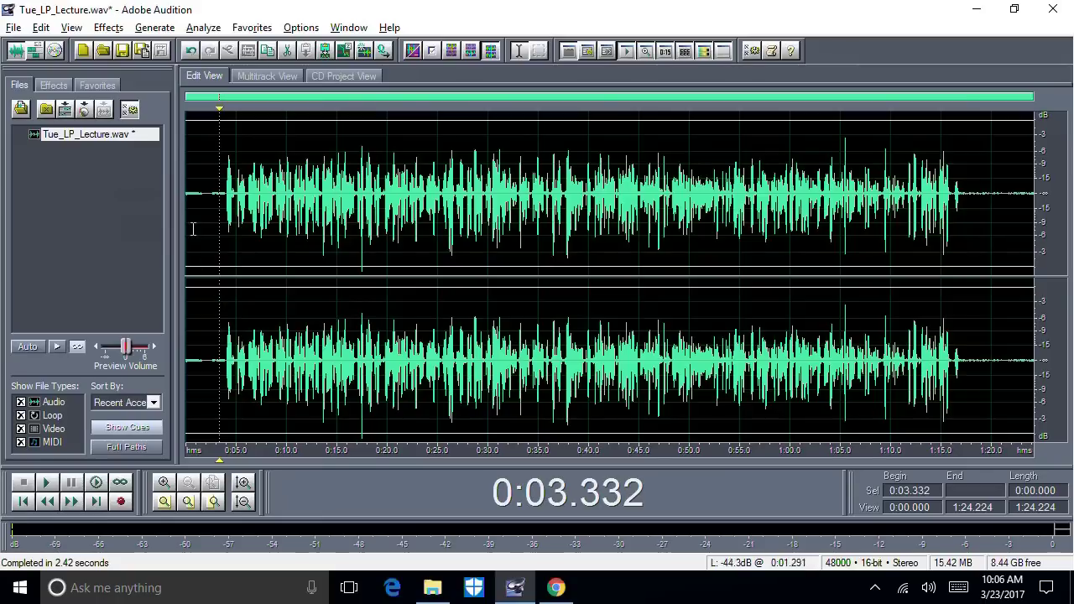
pyautogui.click(110, 32)
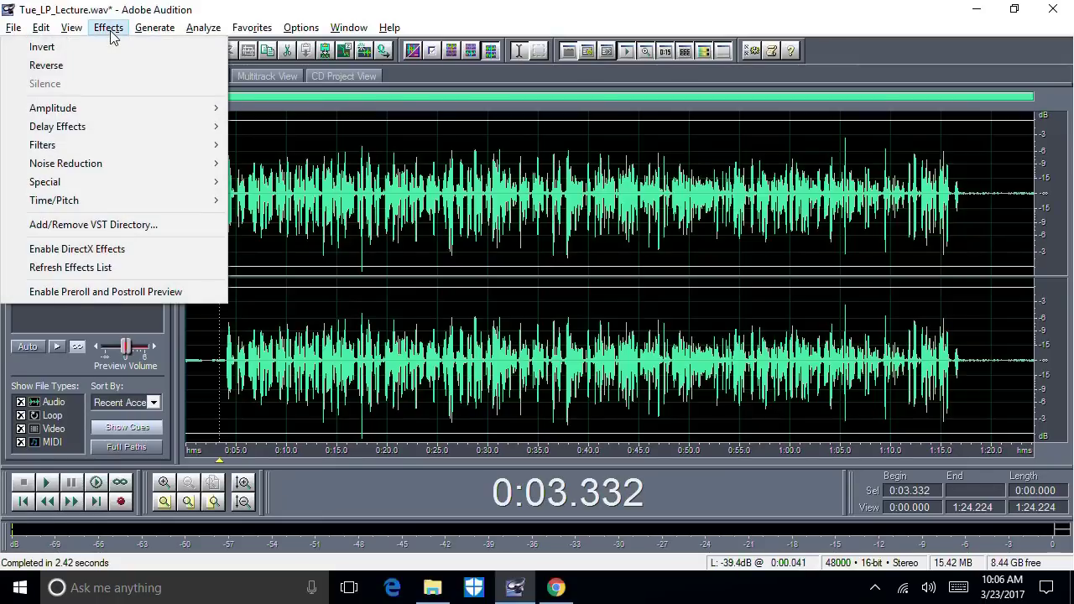
pyautogui.moveTo(101, 164)
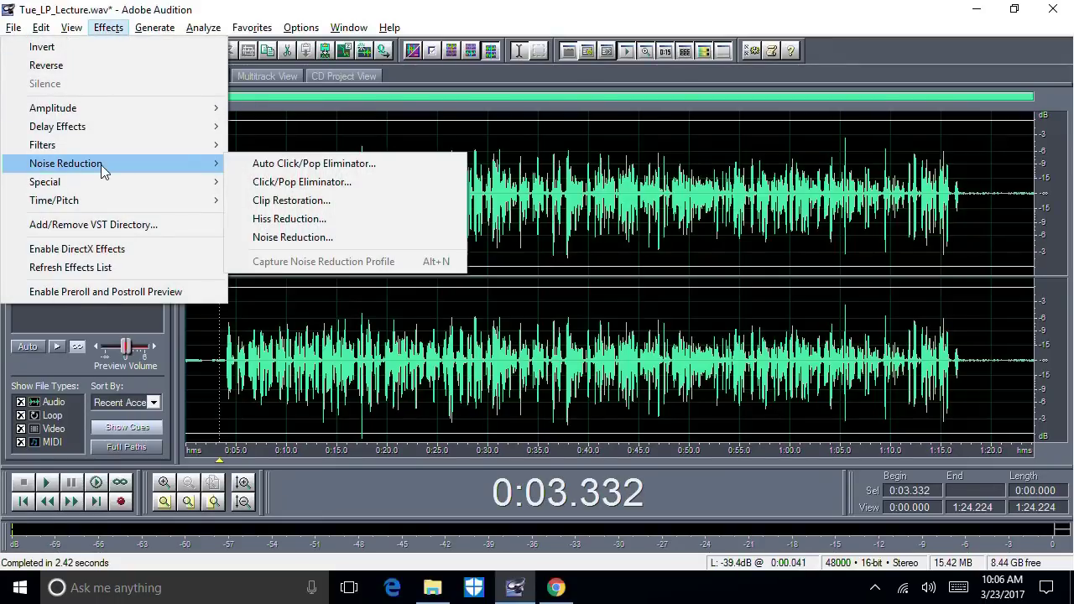
pyautogui.click(342, 238)
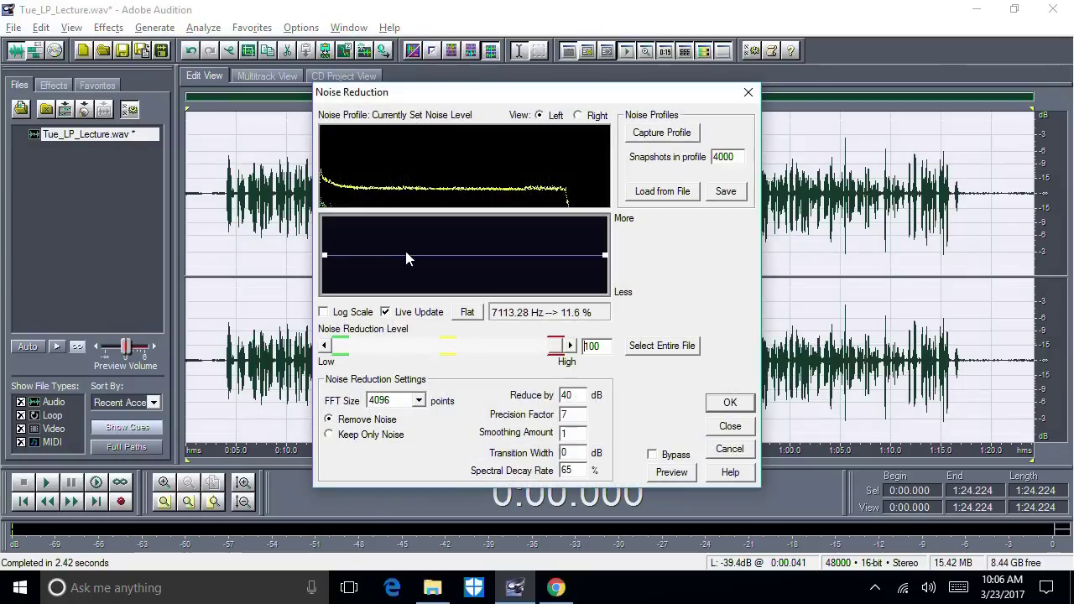
pyautogui.click(553, 348)
pyautogui.moveTo(530, 353); pyautogui.dragTo(449, 352)
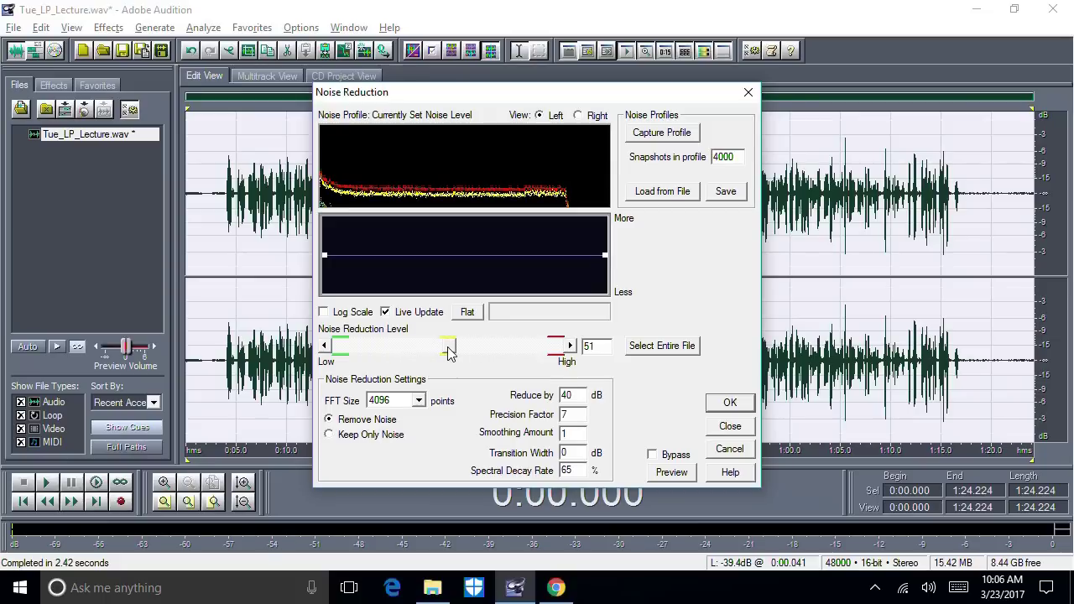
pyautogui.click(745, 404)
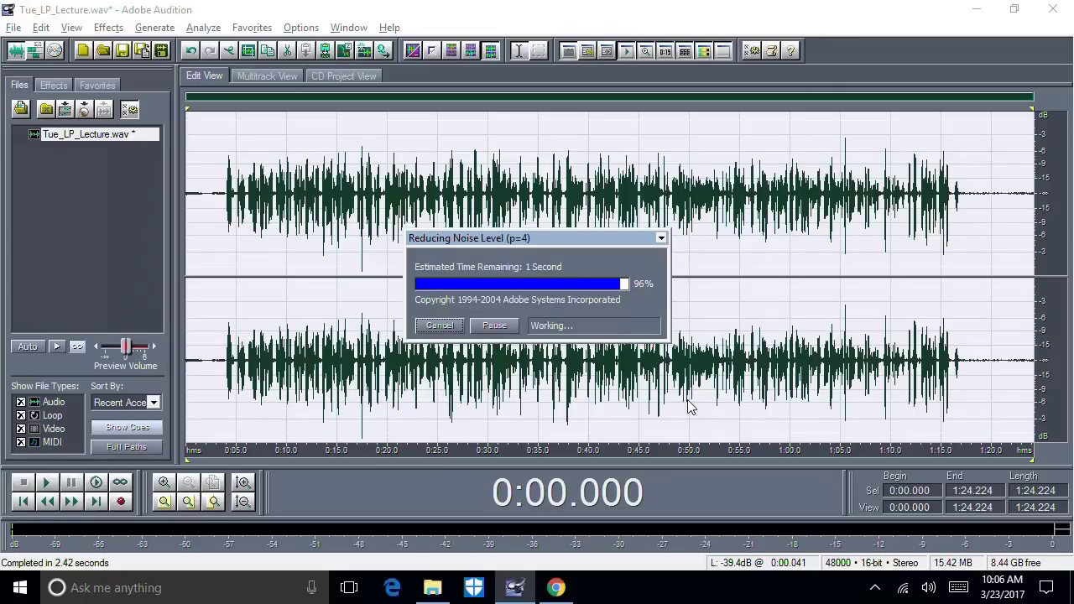
# - Play the noise-reduced recording from about 0:03.7 for several seconds and stop playback
pyautogui.click(224, 289)
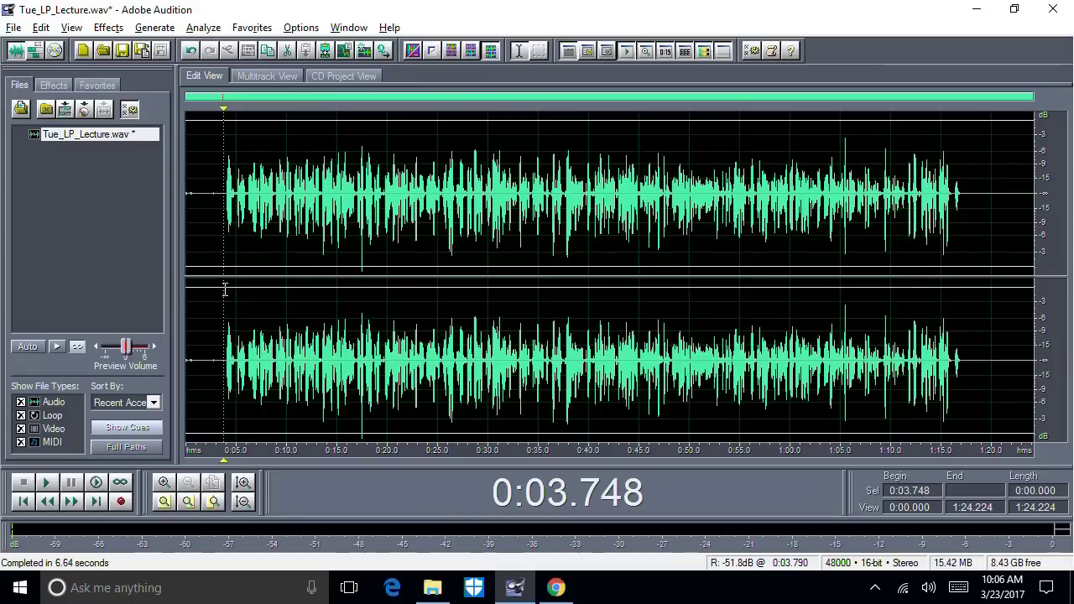
pyautogui.press('space')
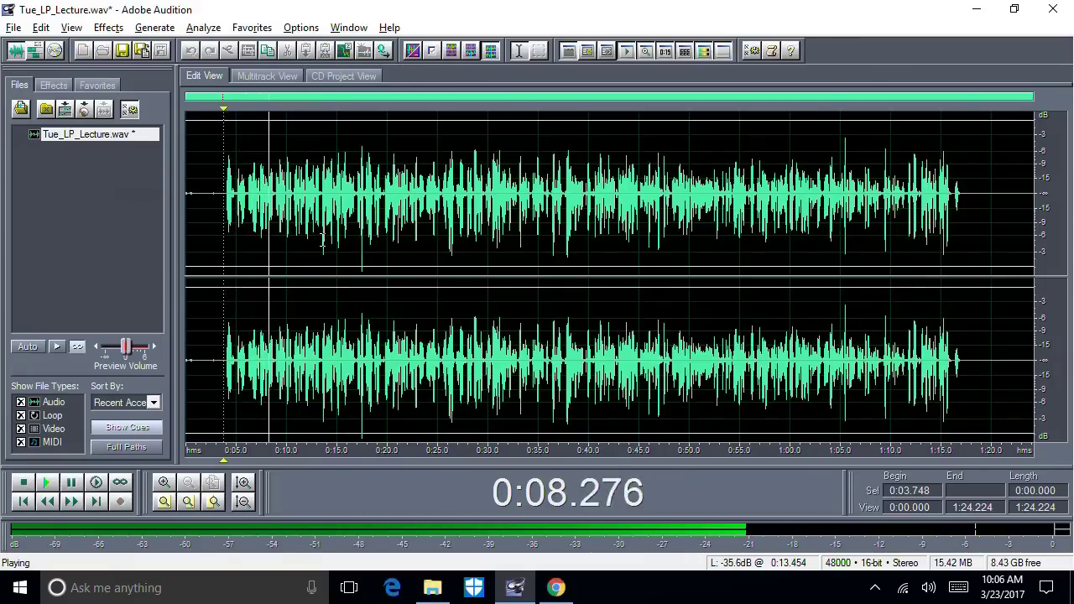
pyautogui.press('space')
# - Select the passage from about 0:03.8 to 0:13.3 and try to amplify it with Amplify/Fade
pyautogui.moveTo(224, 245); pyautogui.dragTo(320, 274)
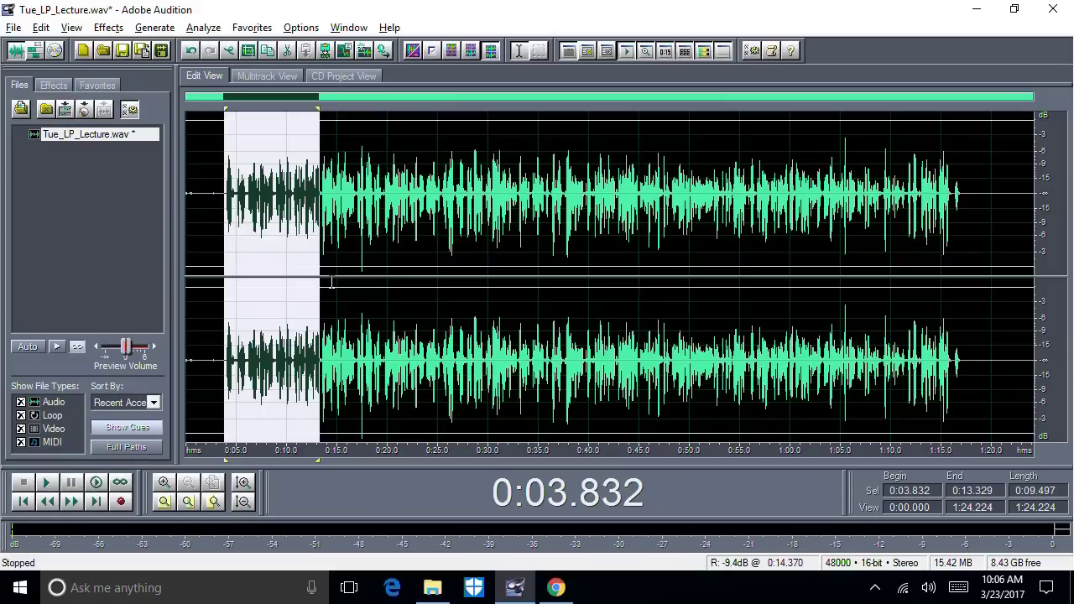
pyautogui.click(108, 27)
pyautogui.moveTo(112, 117)
pyautogui.click(291, 114)
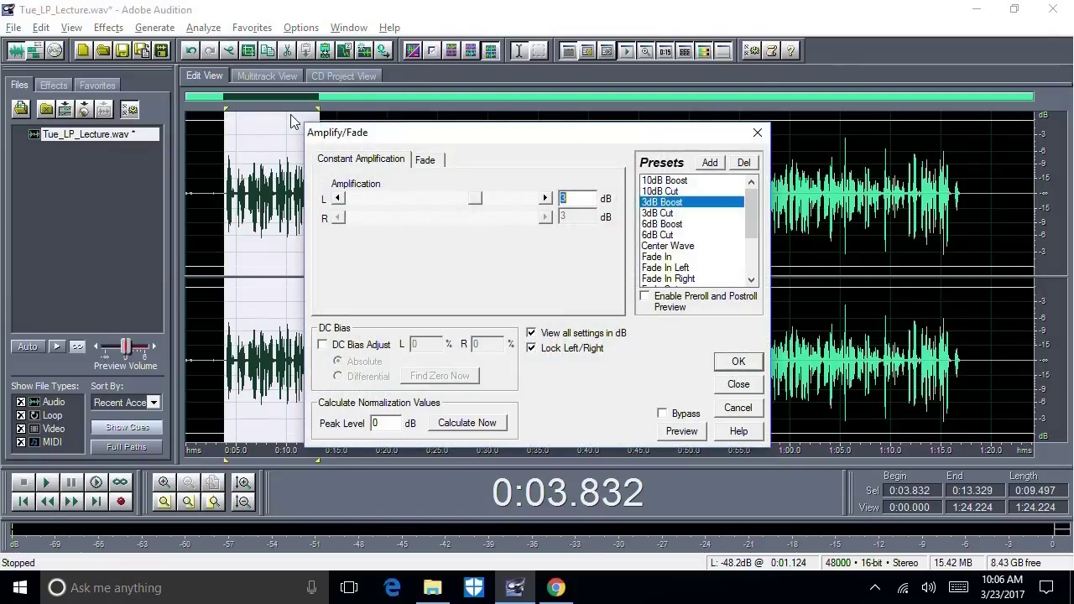
pyautogui.click(464, 429)
pyautogui.click(753, 364)
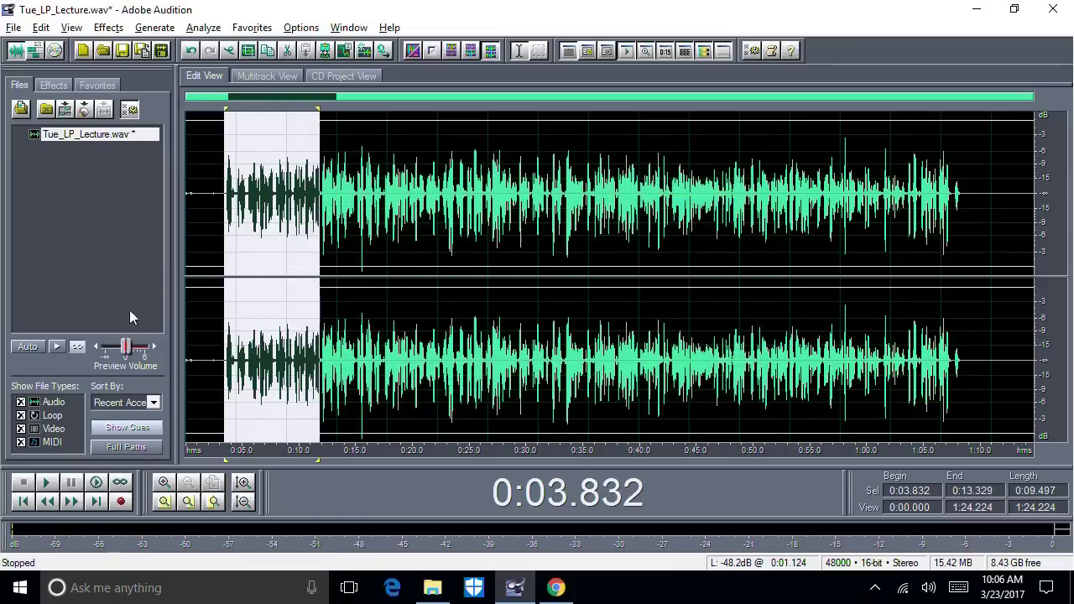
# - Play the amplified recording from about 0:03.2 for several seconds and stop playback
pyautogui.click(219, 294)
pyautogui.press('space')
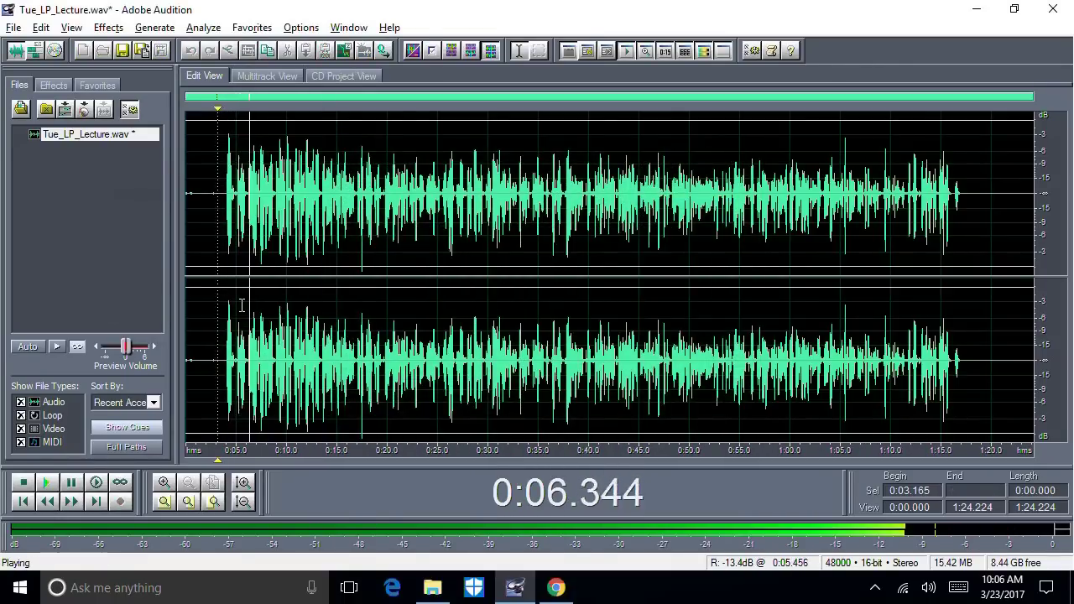
pyautogui.press('space')
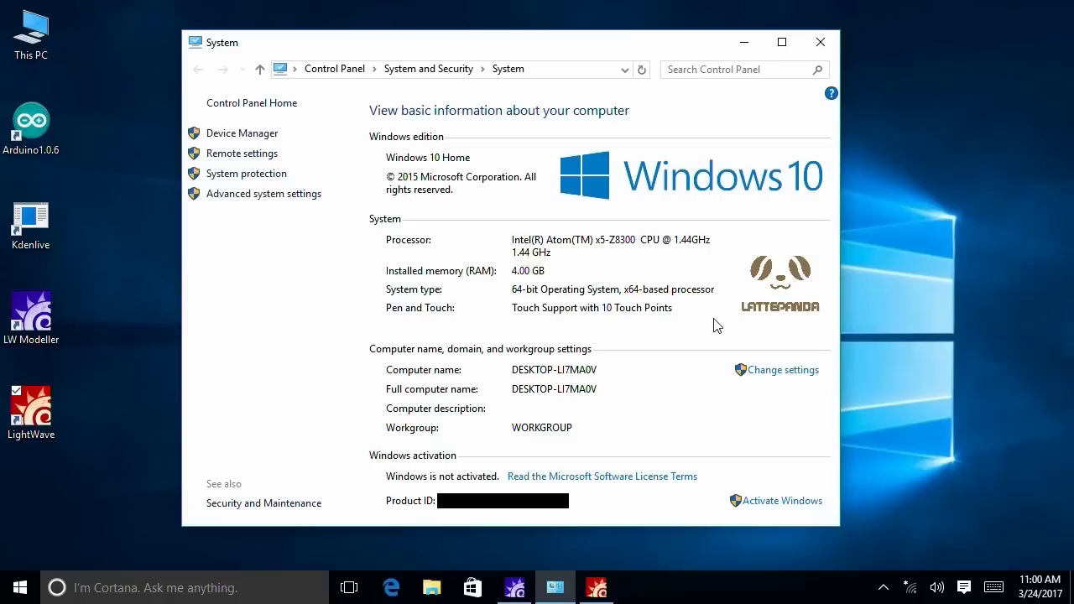
# - Close the System window, switch to LightWave Modeler and scale the cylinder's selected band of polygons inward to about two-thirds of its width
pyautogui.click(819, 42)
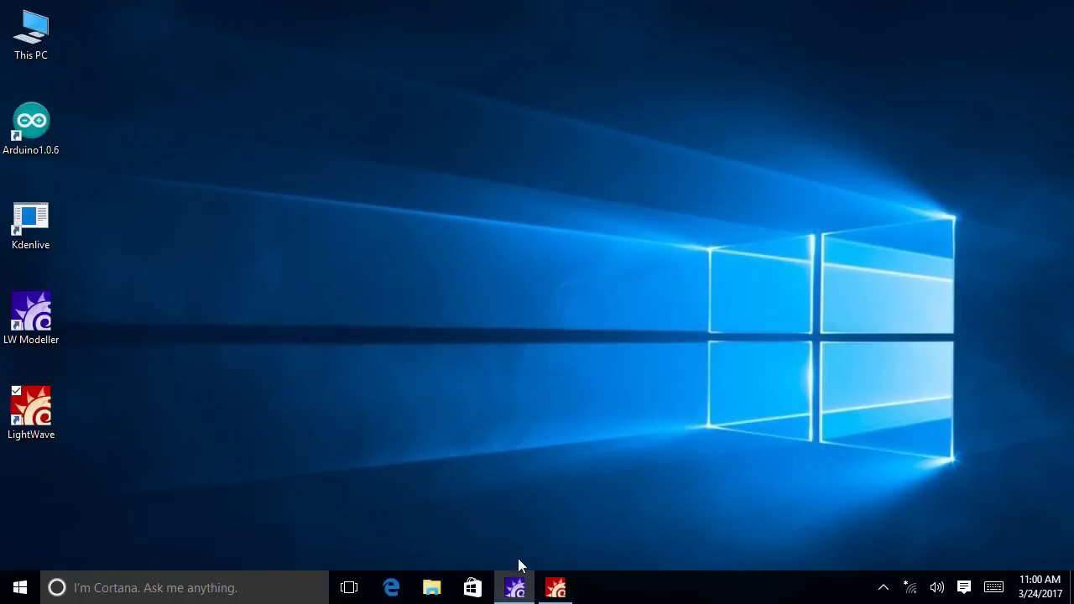
pyautogui.click(514, 589)
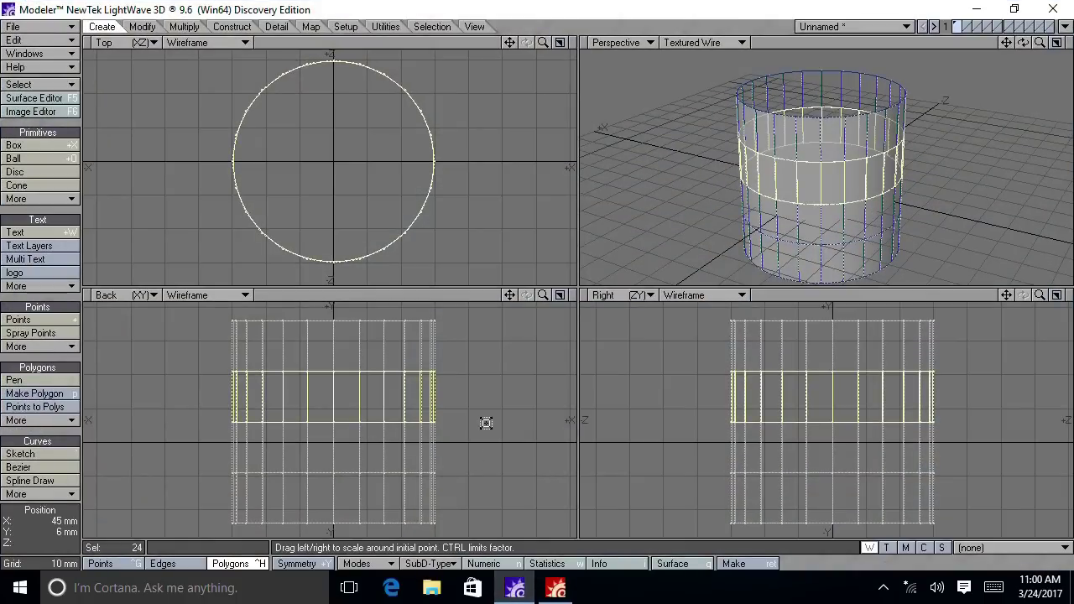
pyautogui.moveTo(486, 423)
pyautogui.mouseDown()
pyautogui.moveTo(410, 423)
pyautogui.moveTo(486, 423)
pyautogui.mouseUp()
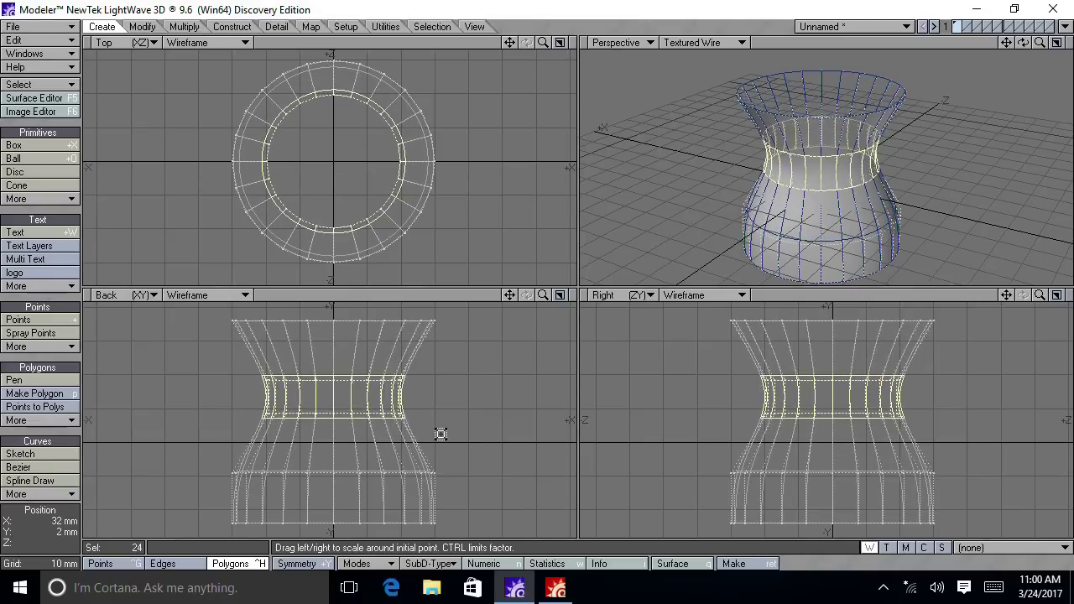
# - Select the ring of points along the bottom edge of the vase shape and scale it inward to about two-thirds of its width
pyautogui.click(101, 563)
pyautogui.moveTo(228, 522); pyautogui.dragTo(444, 520)
pyautogui.hotkey('shift', 'h')
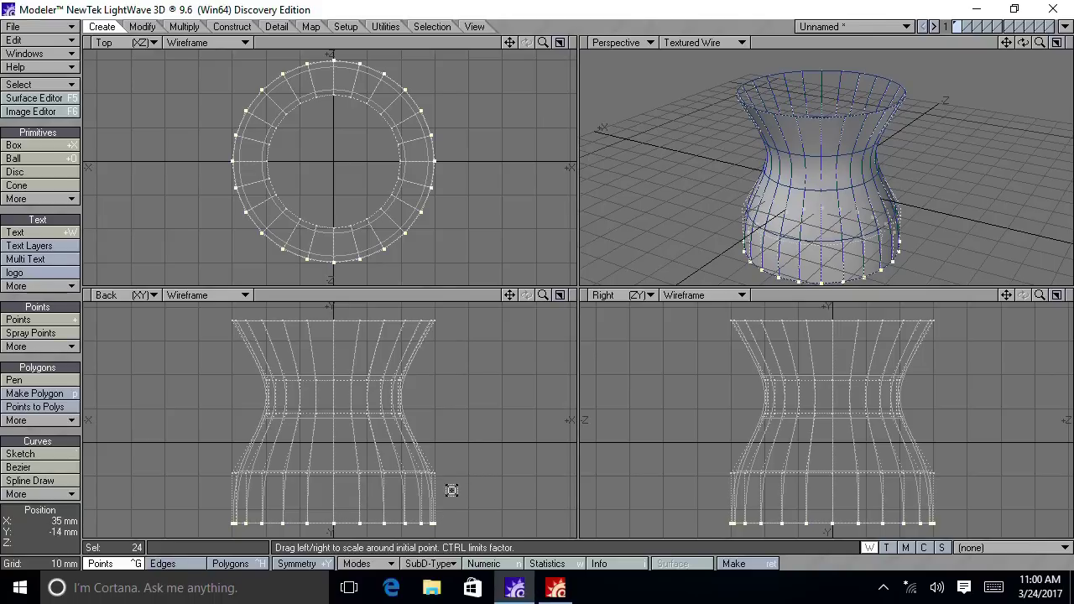
pyautogui.moveTo(465, 487); pyautogui.dragTo(422, 489)
pyautogui.moveTo(1023, 42)
pyautogui.mouseDown()
pyautogui.moveTo(1025, 57)
pyautogui.moveTo(1023, 42)
pyautogui.mouseUp()
# - Switch to the Custard_Pi_SBC_Jun16 object and rotate the perspective view to see the board from the connector side
pyautogui.click(856, 26)
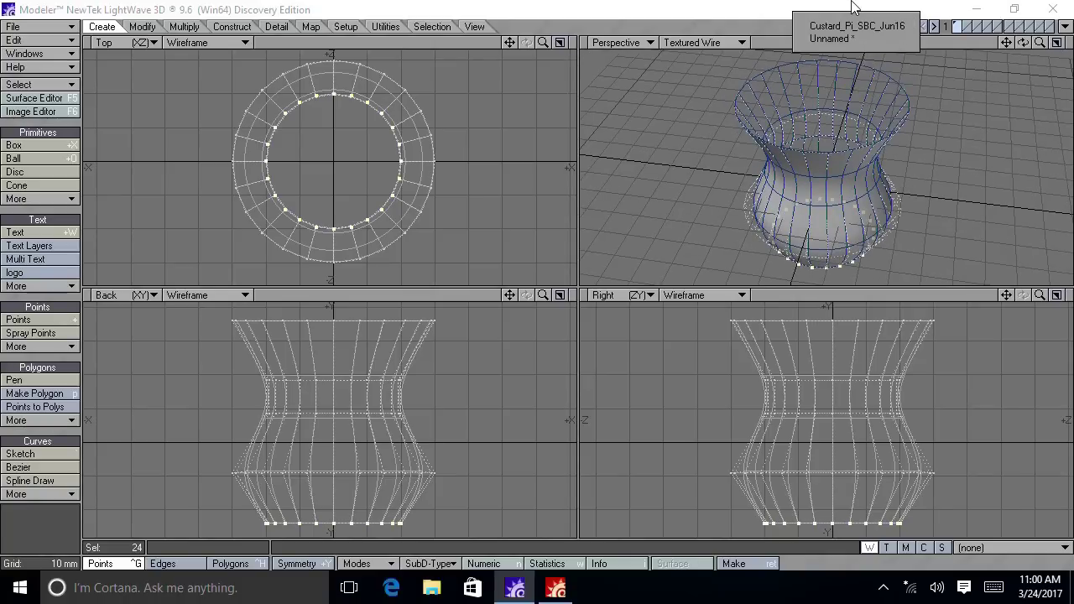
pyautogui.click(855, 25)
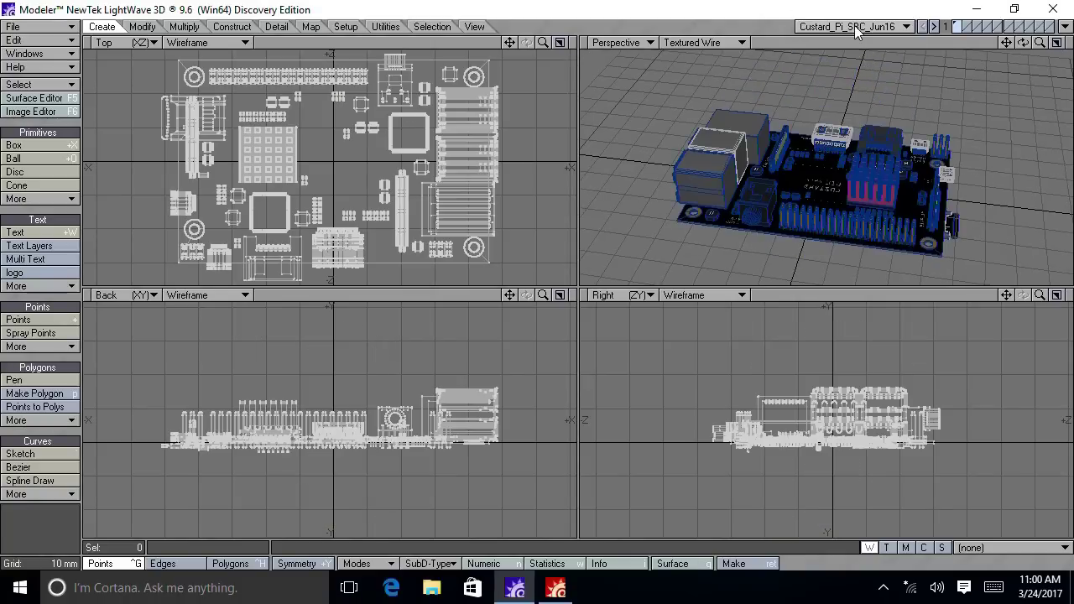
pyautogui.moveTo(1023, 43); pyautogui.dragTo(749, 52)
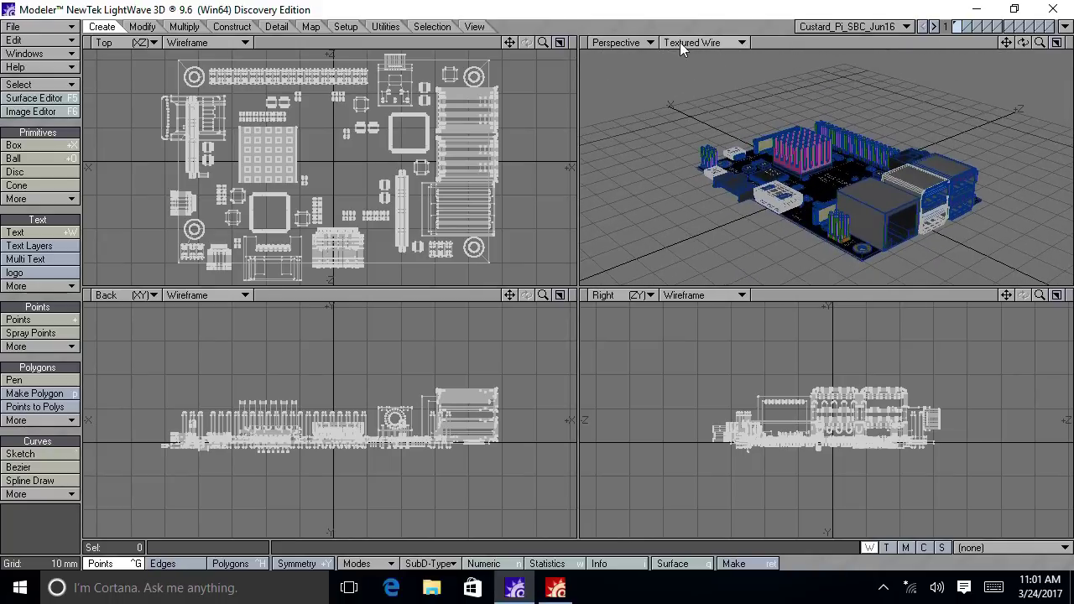
# - Set the perspective viewport to Texture shading and enlarge it to fill the workspace
pyautogui.click(680, 42)
pyautogui.click(683, 31)
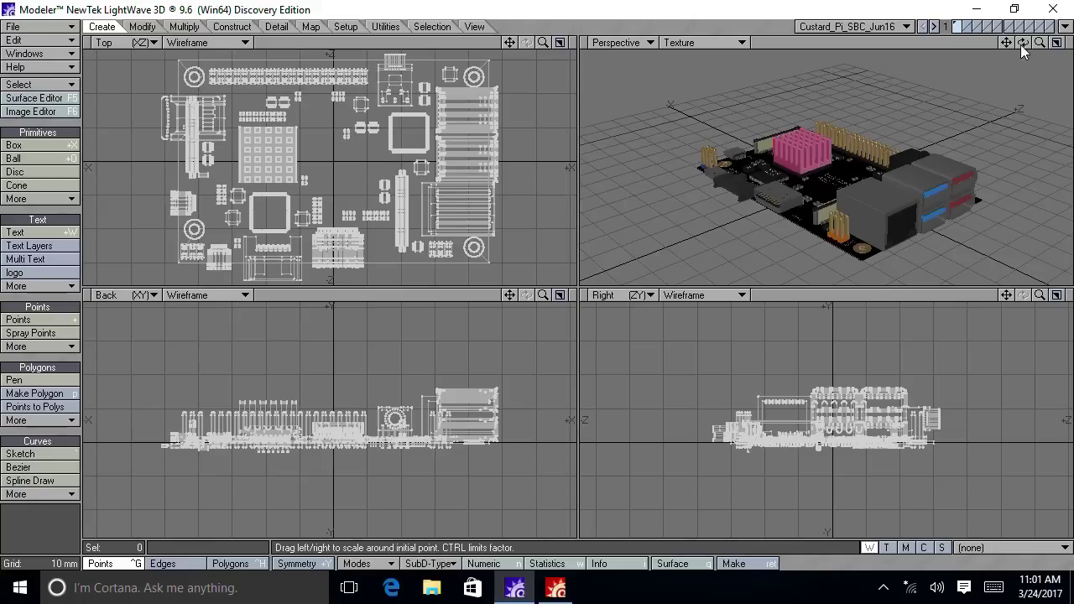
pyautogui.moveTo(1023, 43); pyautogui.dragTo(865, 72)
pyautogui.click(1056, 43)
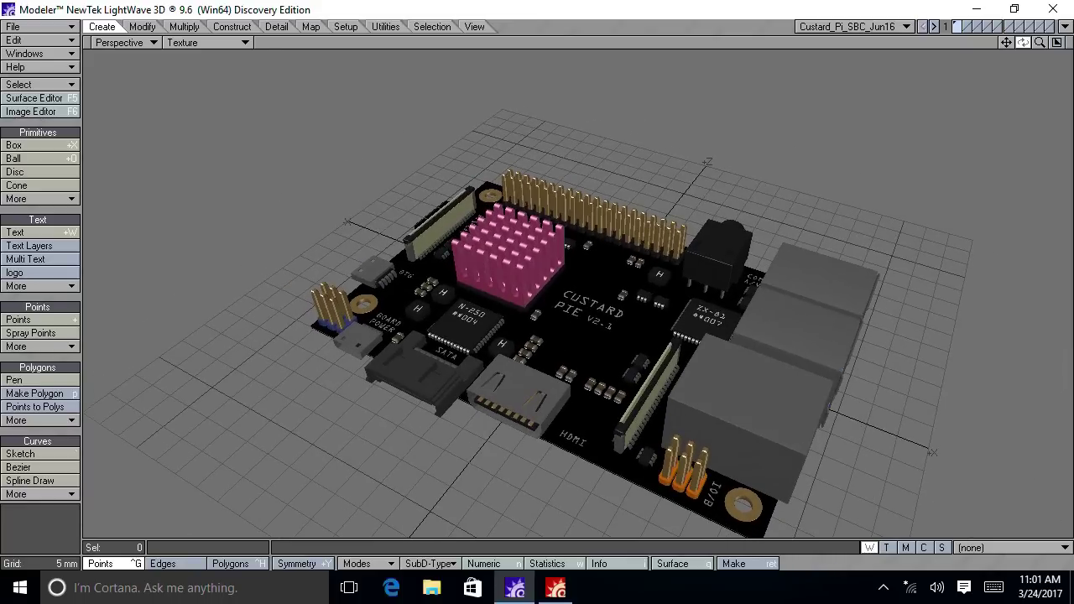
# - Switch to LightWave Layout, move the EC_Jun16_Pi scene to frame 118 and render that frame to an image window
pyautogui.click(555, 590)
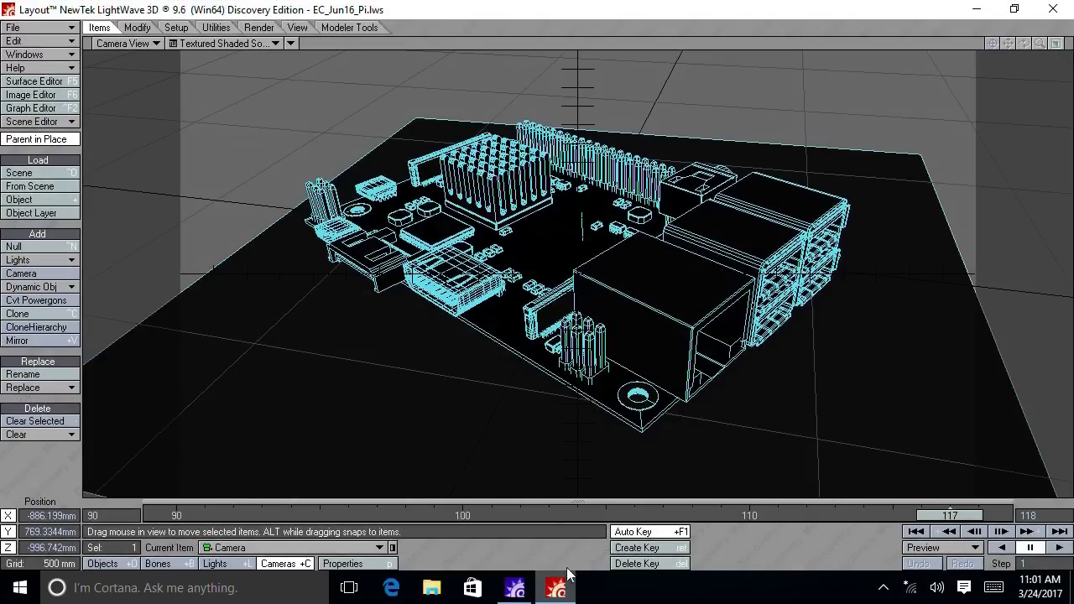
pyautogui.moveTo(955, 515); pyautogui.dragTo(634, 515)
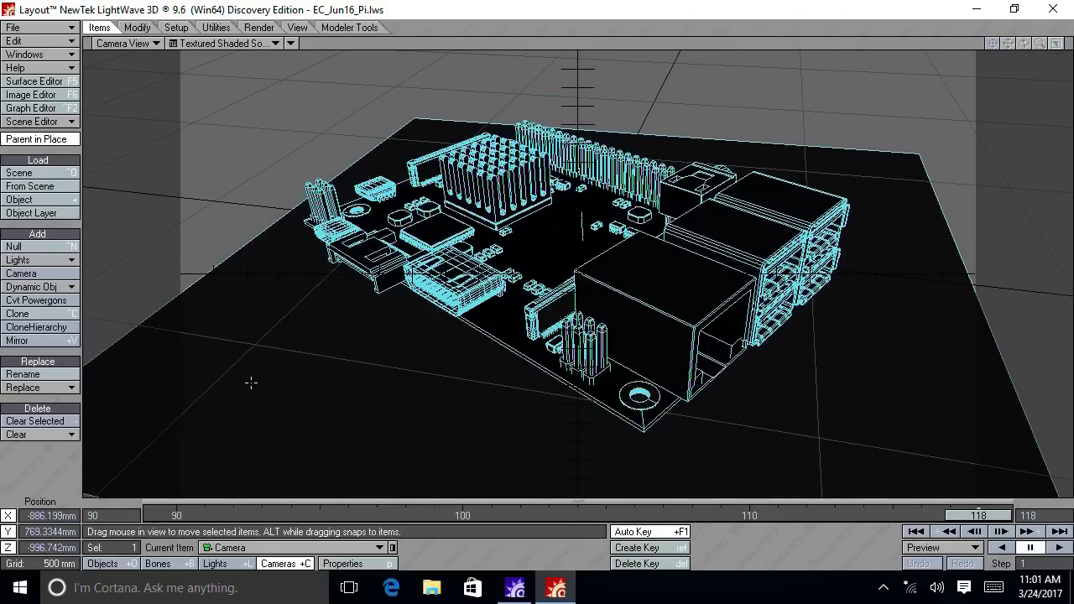
pyautogui.press('F9')
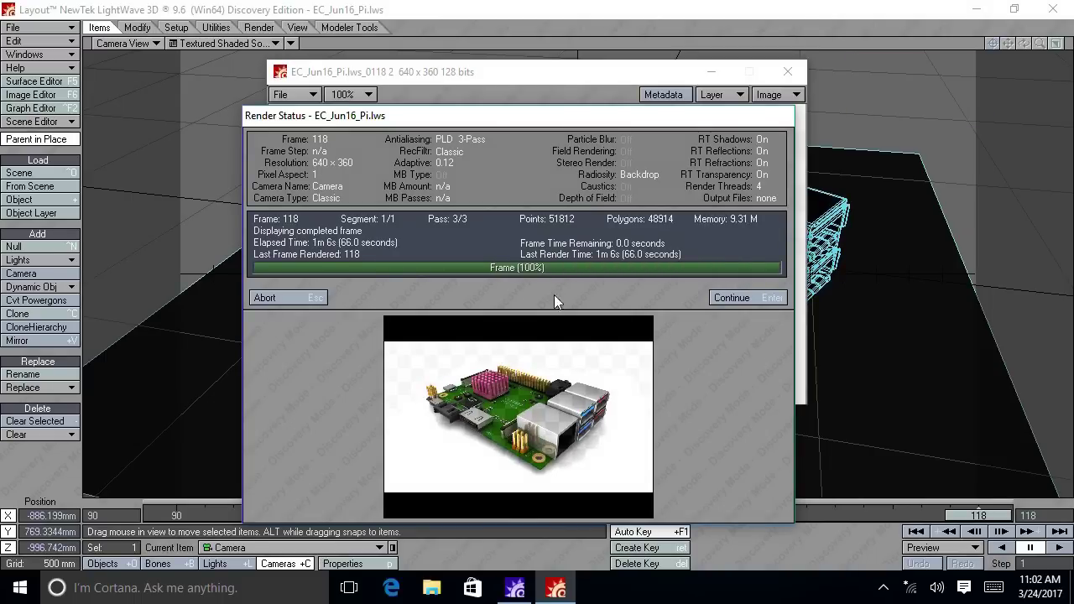
pyautogui.click(760, 298)
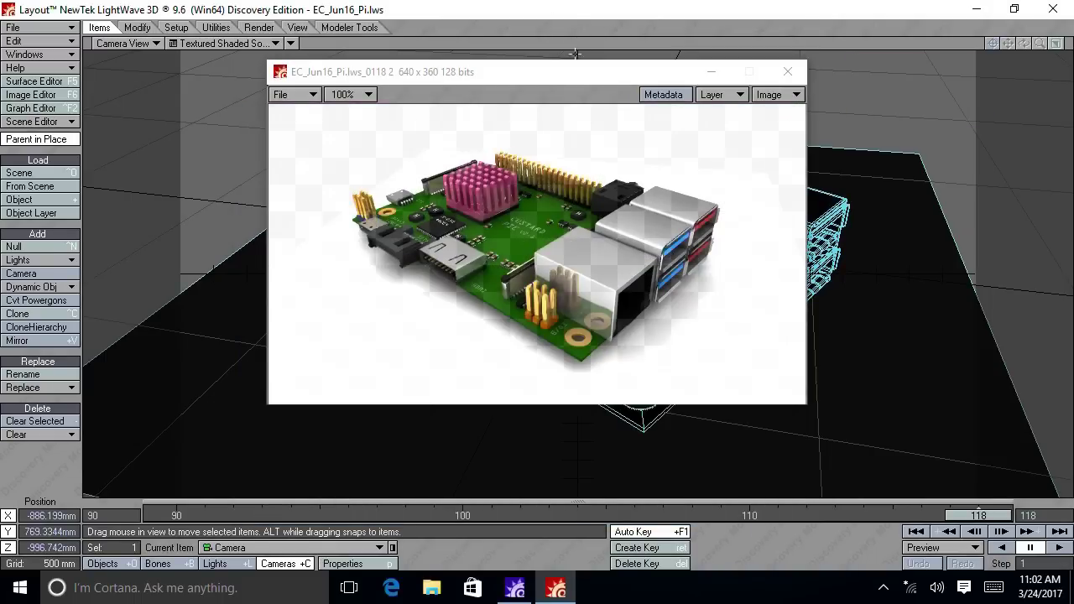
pyautogui.moveTo(567, 70); pyautogui.dragTo(545, 98)
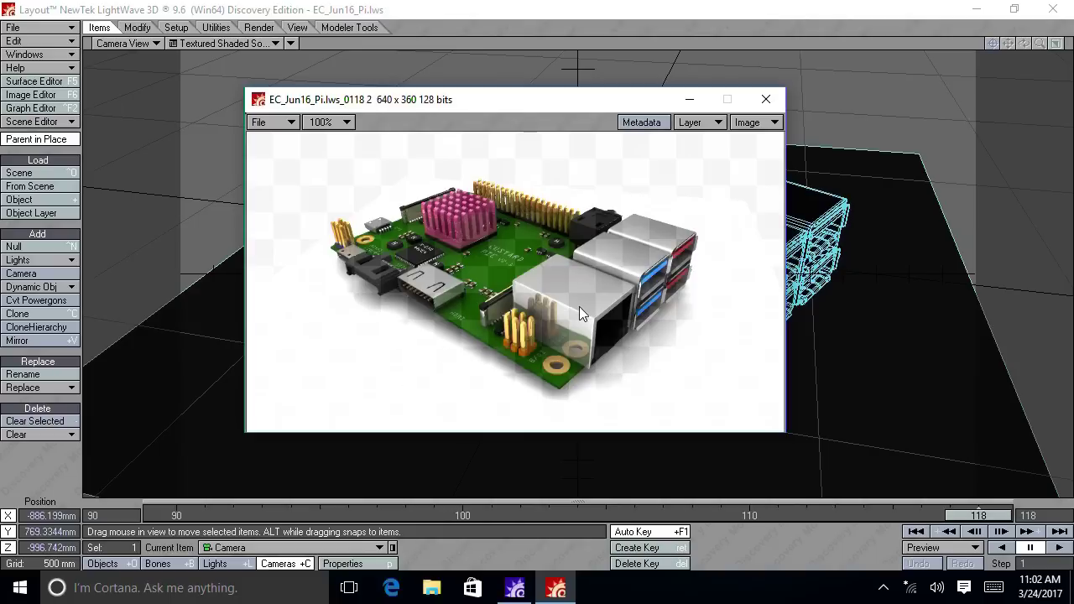
pyautogui.moveTo(497, 104); pyautogui.dragTo(529, 112)
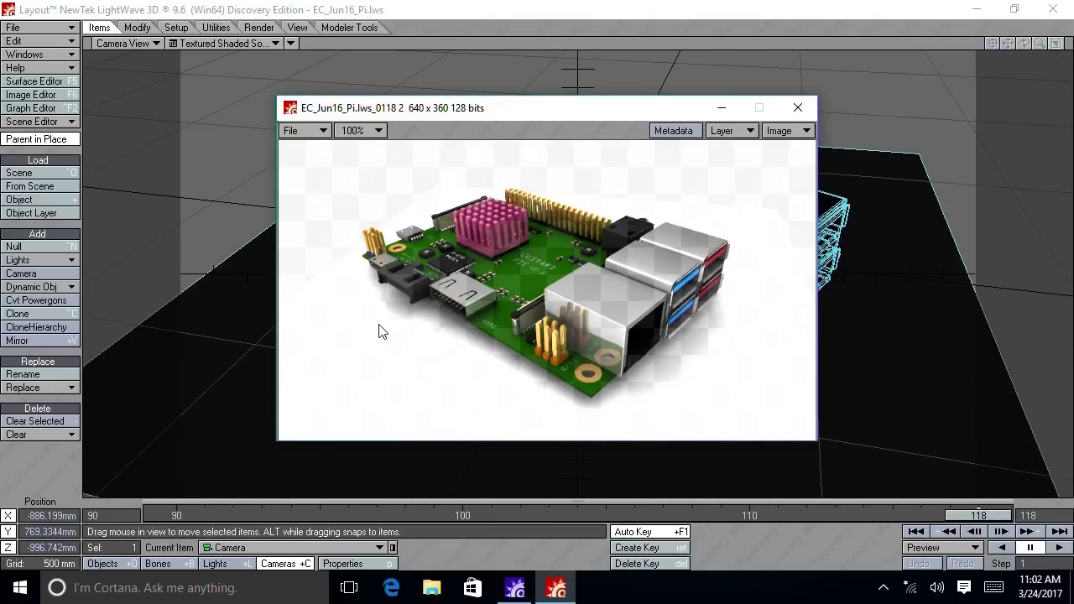